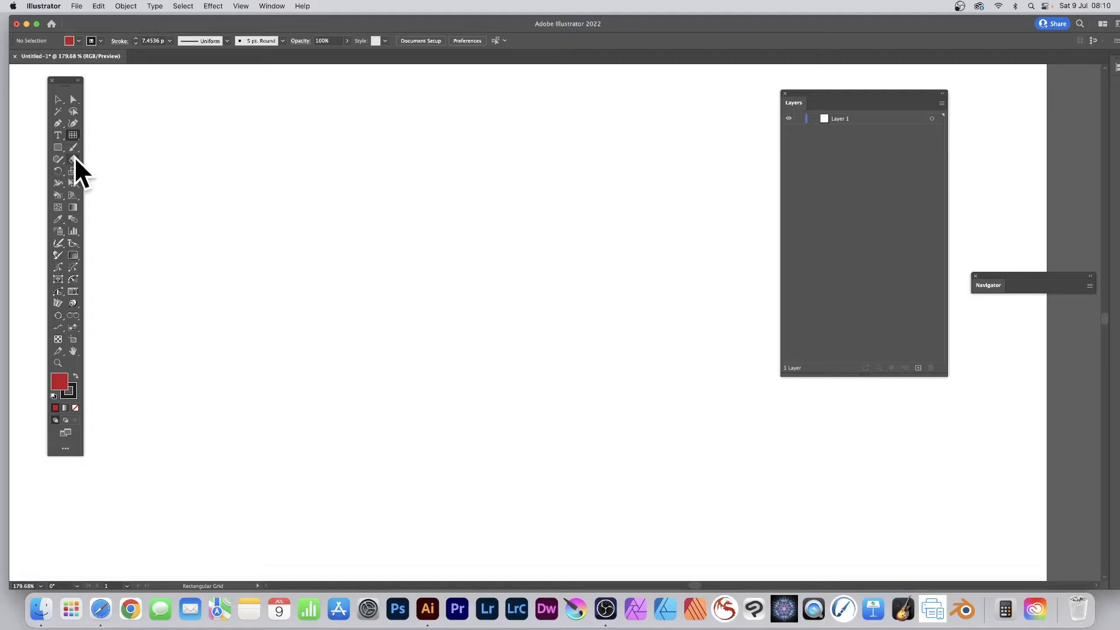
Draw a rectangular grid about 375 by 283 pt with 6 horizontal and 5 vertical dividers, using the outside rectangle as frame.
{"action": "key", "text": "Return"}
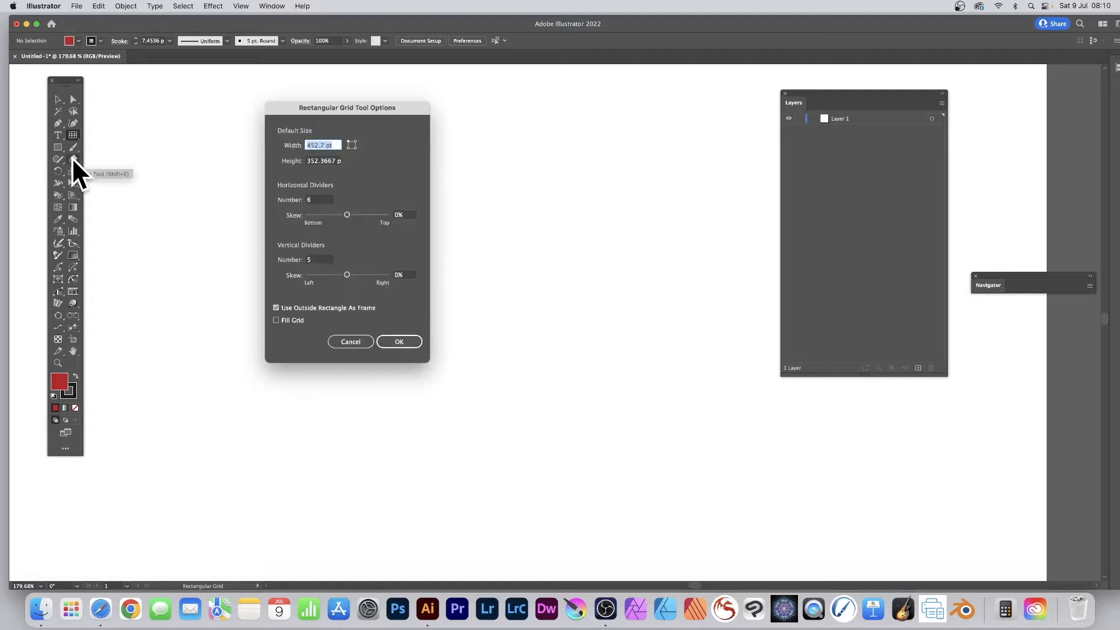
{"action": "left_click", "coordinate": [321, 198]}
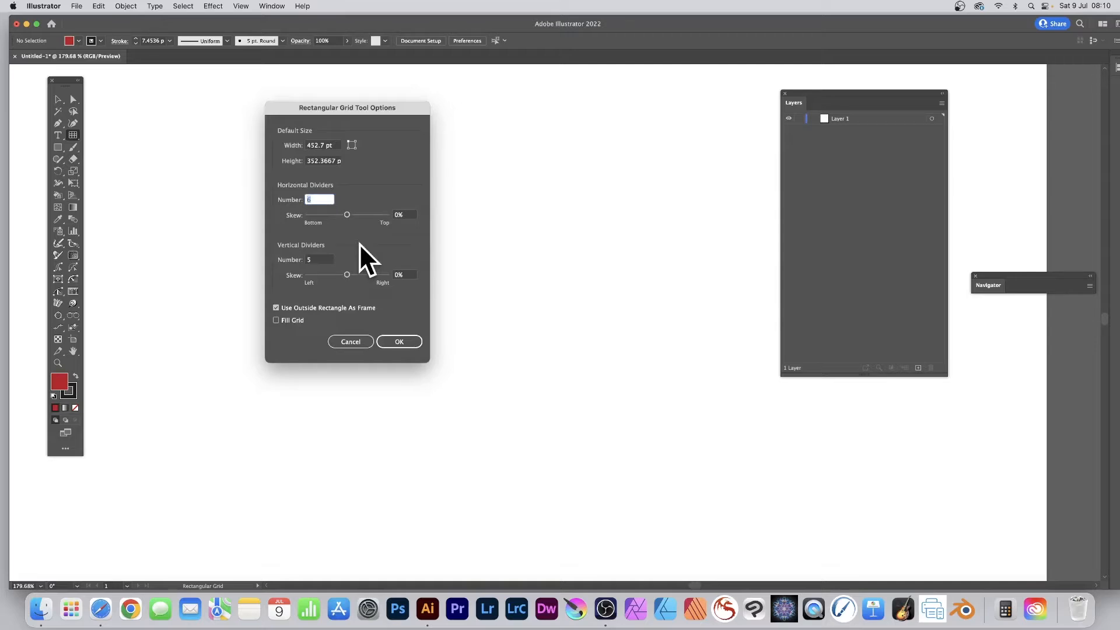
{"action": "left_click", "coordinate": [399, 341]}
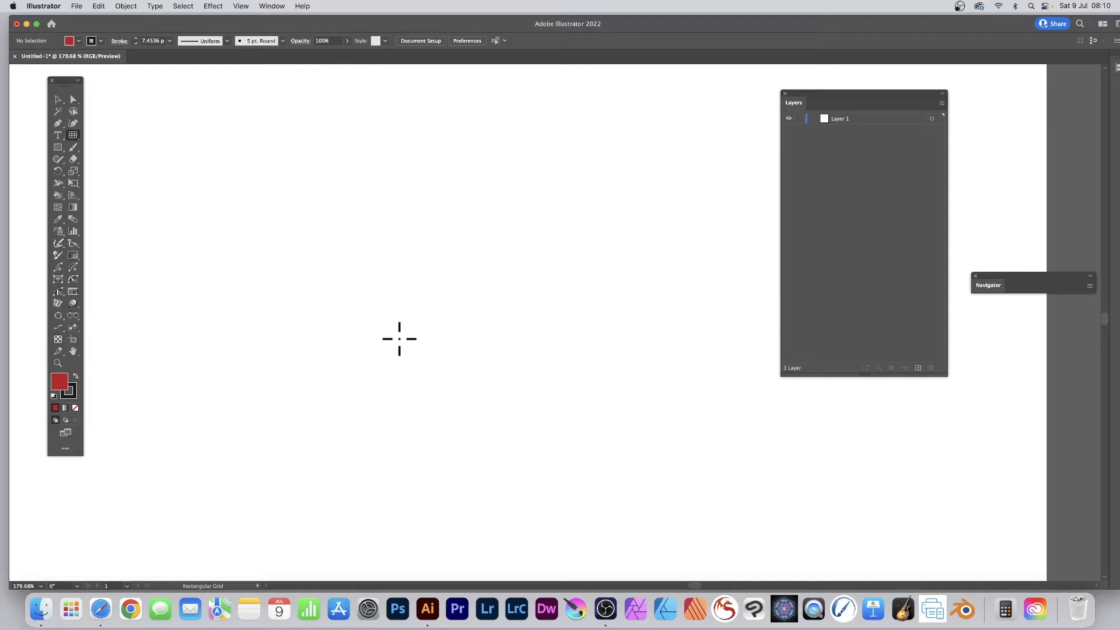
{"action": "left_click_drag", "start_coordinate": [192, 133], "coordinate": [702, 520]}
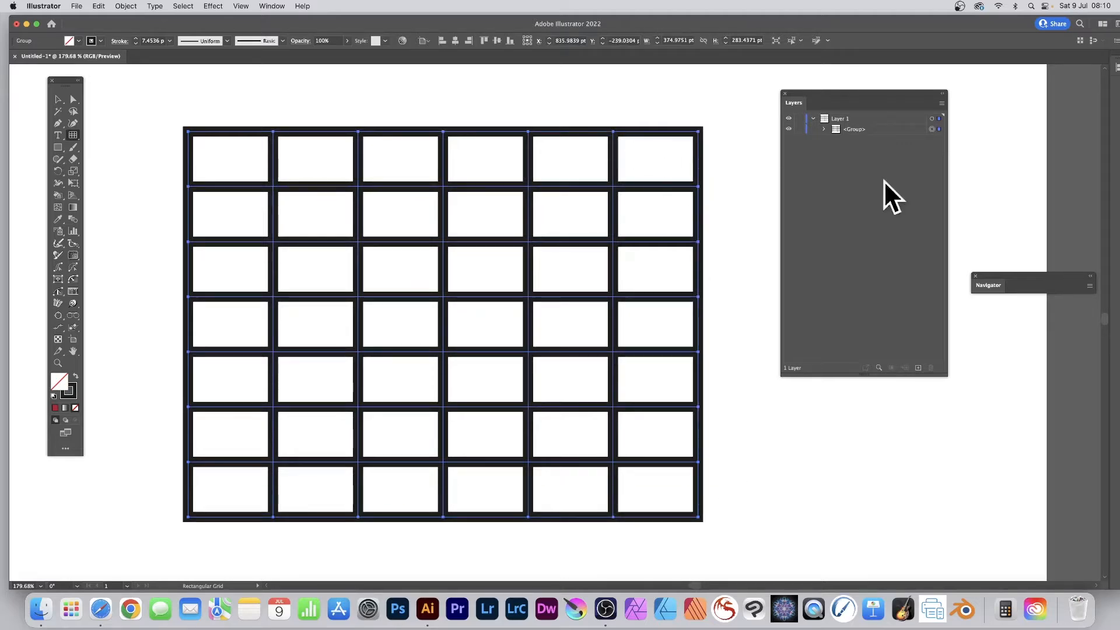
Bring the Layers panel closer to the grid and expand the grid group into its individual paths.
{"action": "left_click_drag", "start_coordinate": [811, 96], "coordinate": [695, 92]}
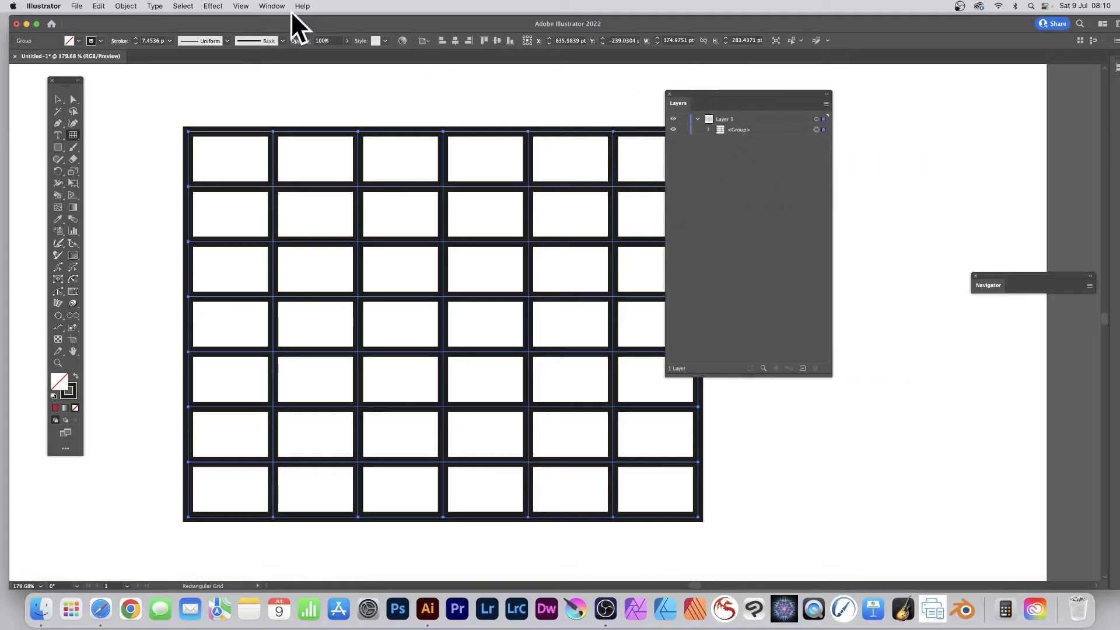
{"action": "left_click", "coordinate": [269, 7]}
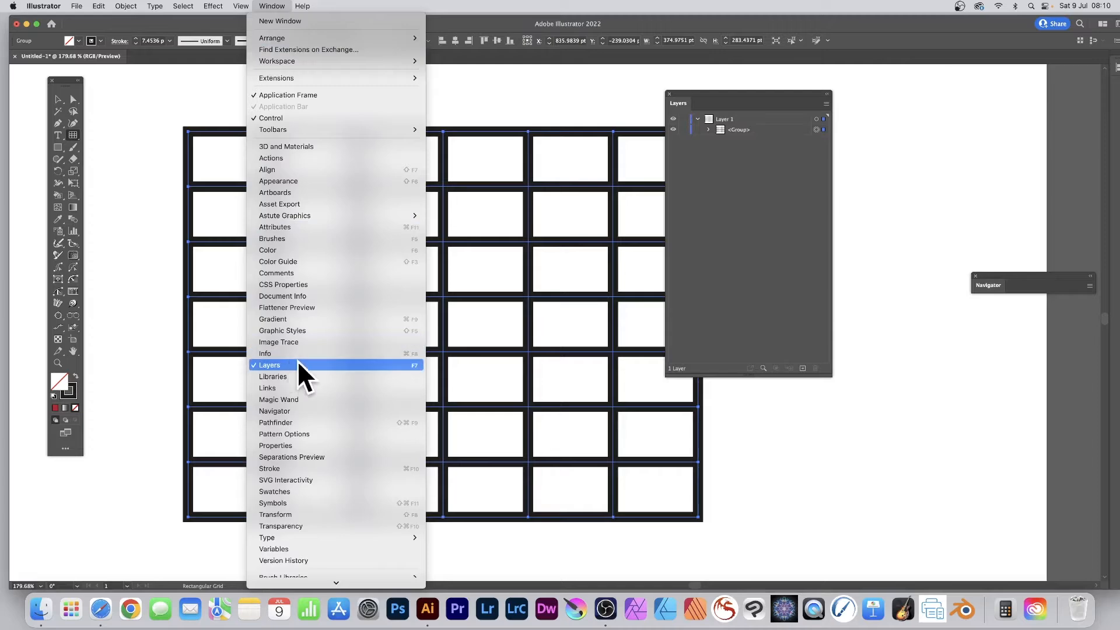
{"action": "left_click", "coordinate": [723, 230]}
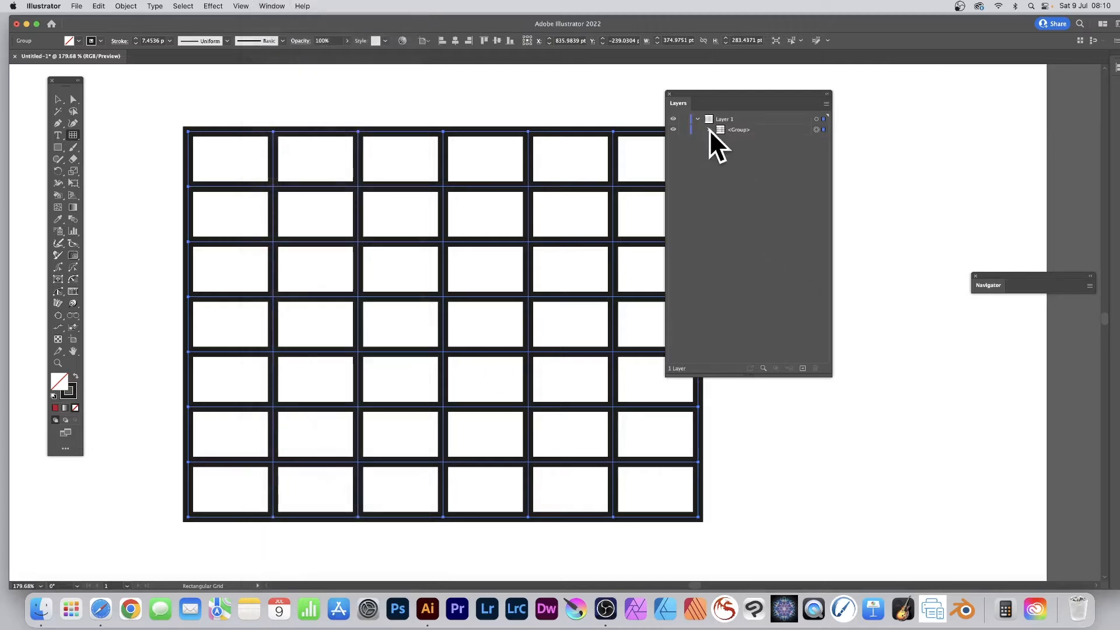
{"action": "left_click", "coordinate": [710, 129]}
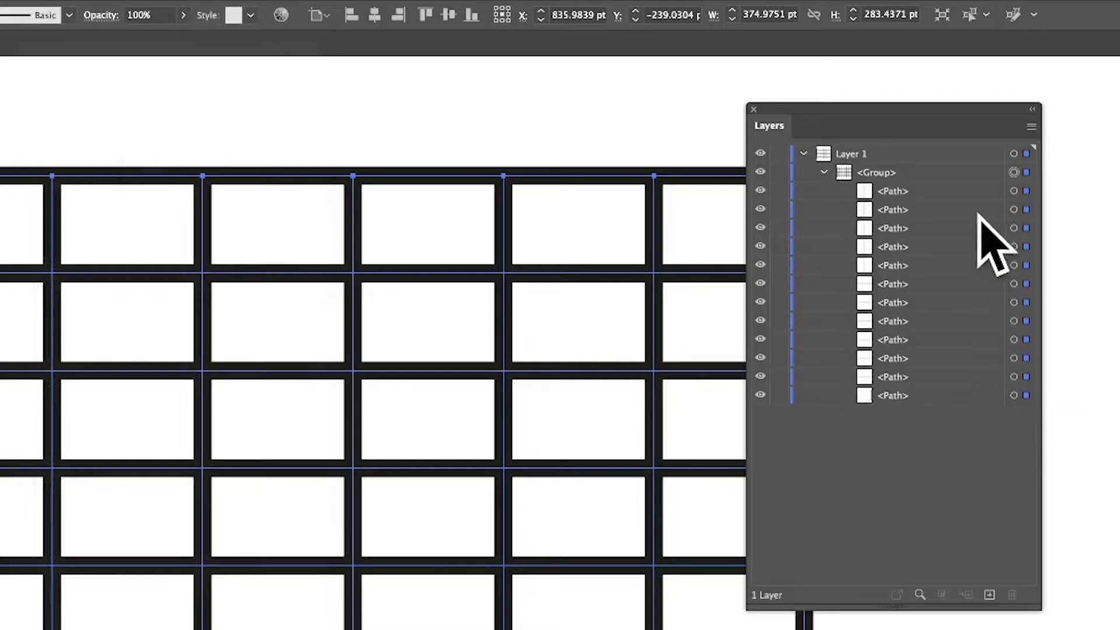
Set the stroke weight of the grid's outer frame path alone to 18 pt.
{"action": "left_click", "coordinate": [1014, 395]}
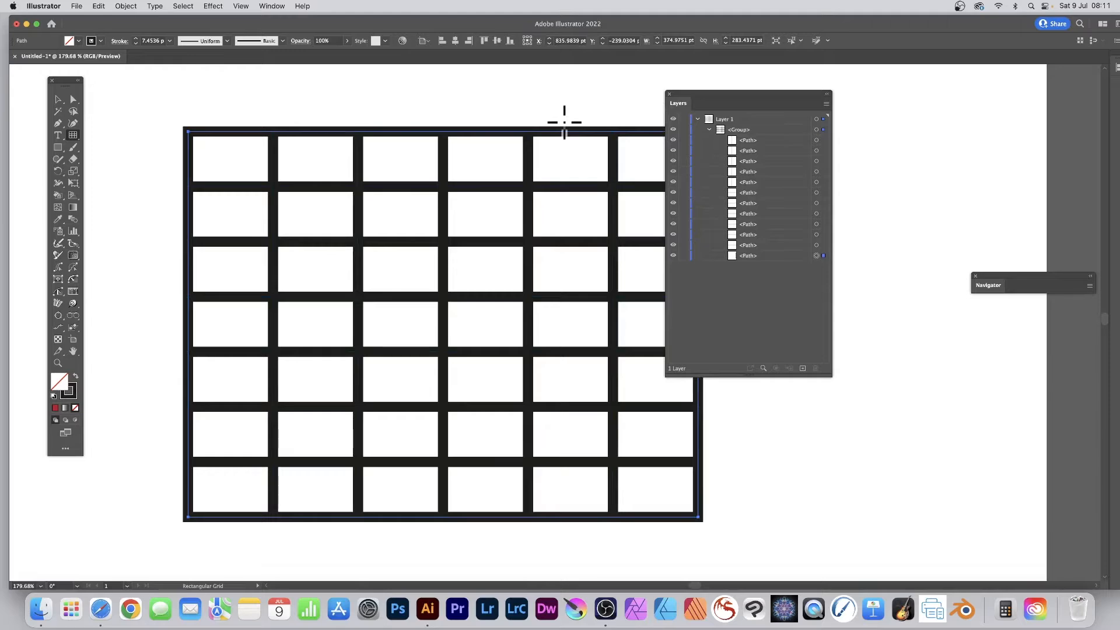
{"action": "left_click", "coordinate": [170, 40]}
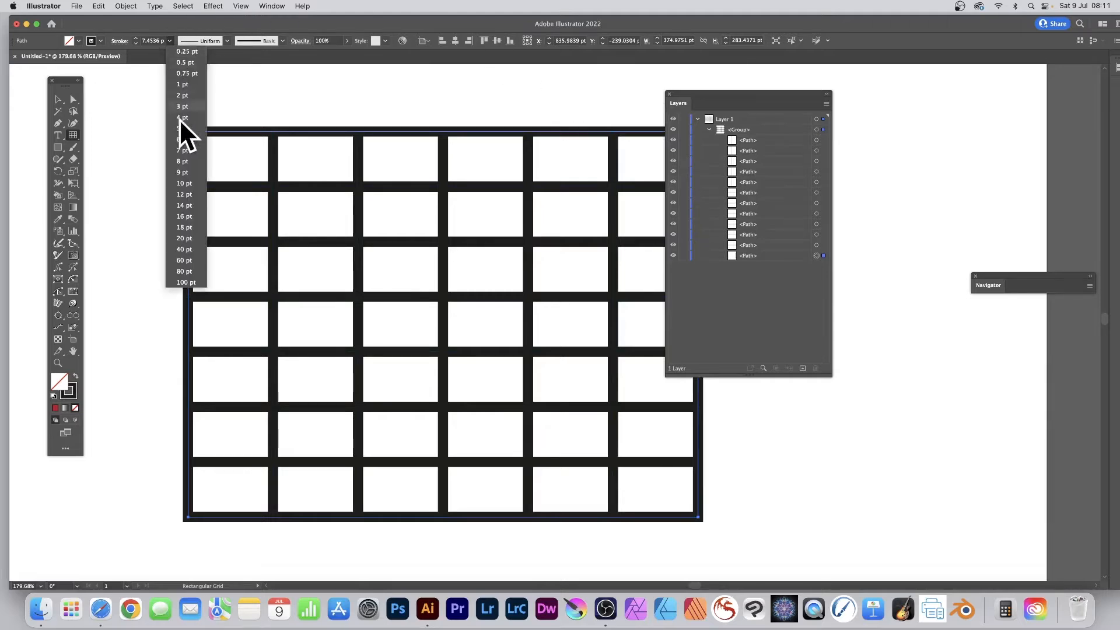
{"action": "left_click", "coordinate": [182, 225]}
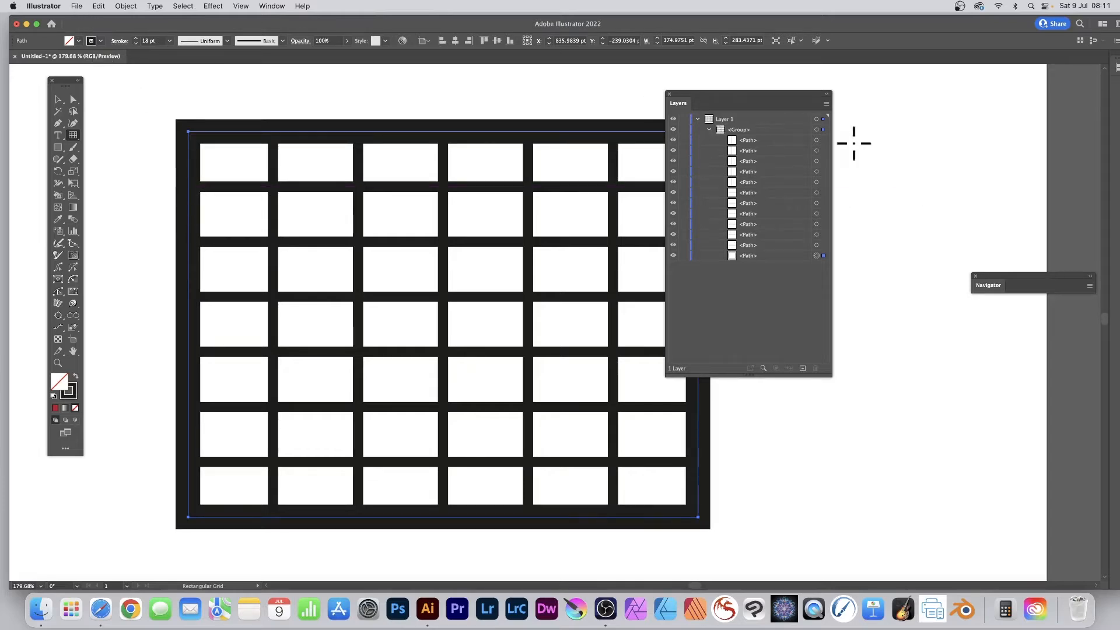
Target individual vertical divider paths in turn, finishing with the leftmost divider selected for resizing.
{"action": "left_click", "coordinate": [816, 141]}
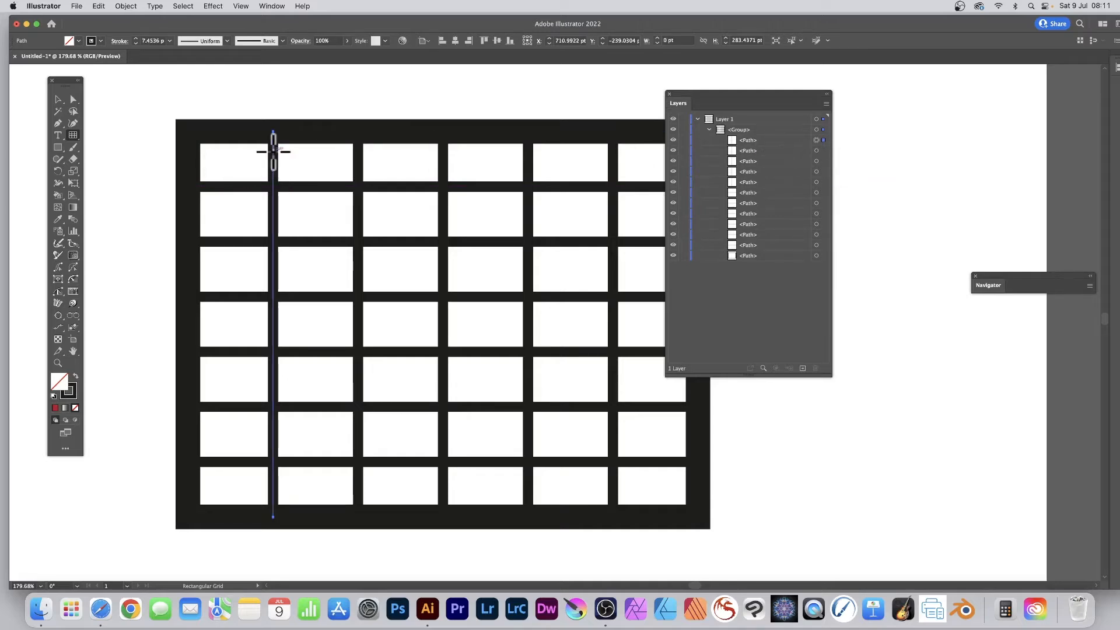
{"action": "left_click", "coordinate": [817, 151]}
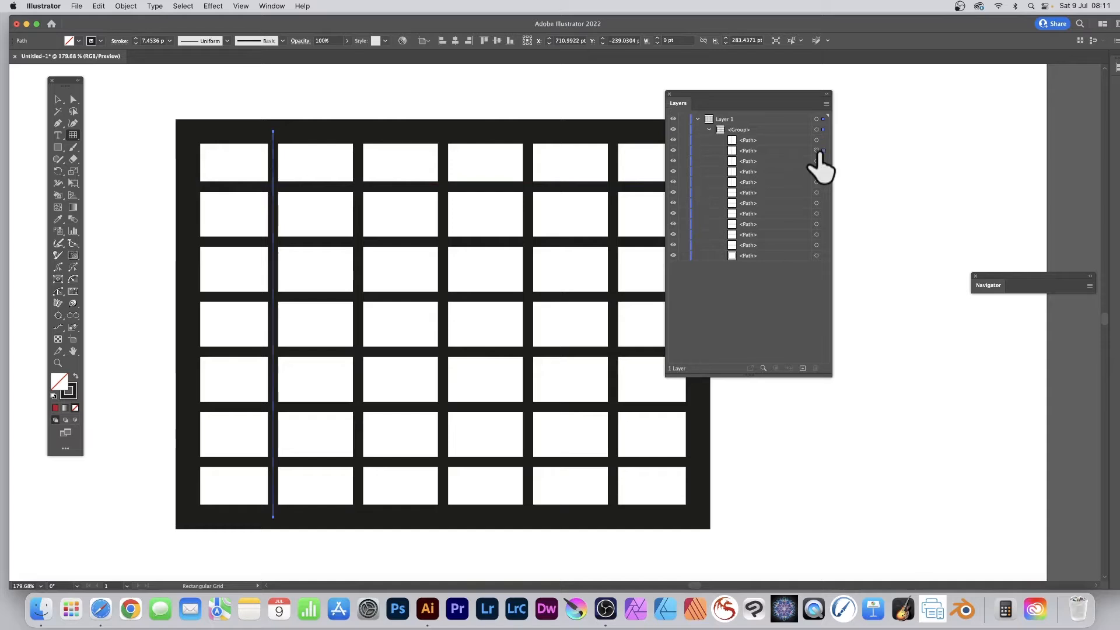
{"action": "left_click", "coordinate": [816, 161]}
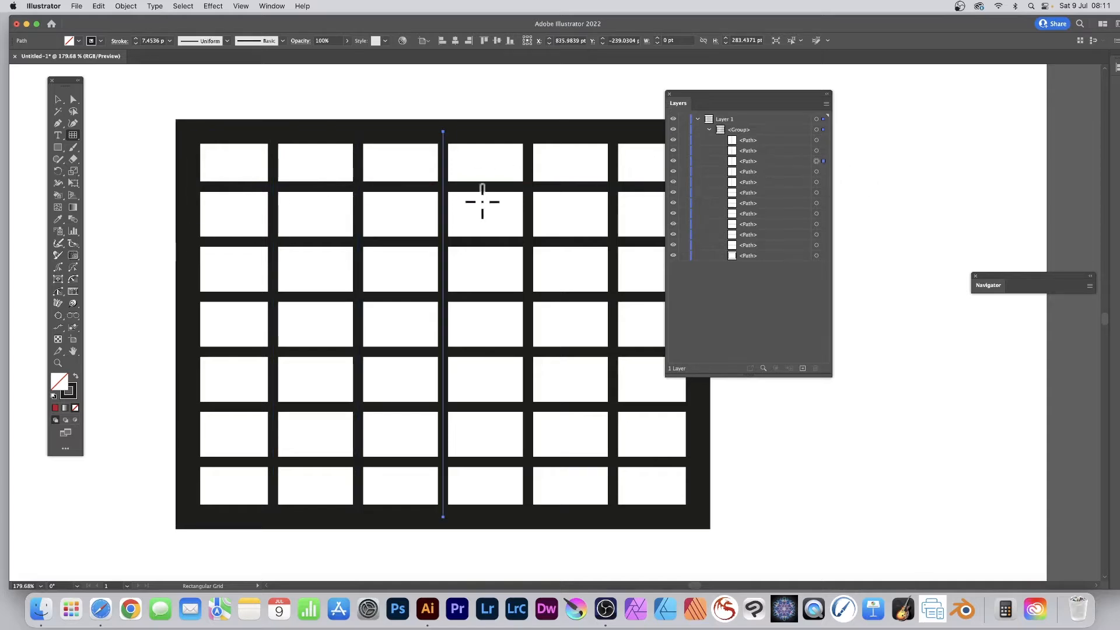
{"action": "left_click", "coordinate": [816, 140]}
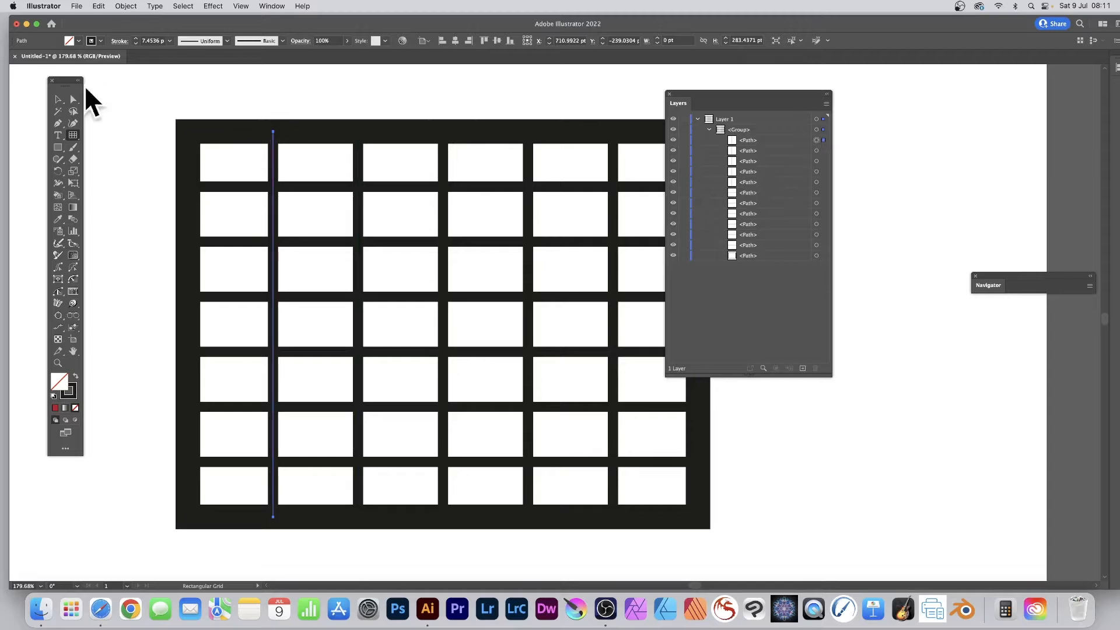
{"action": "left_click", "coordinate": [56, 99]}
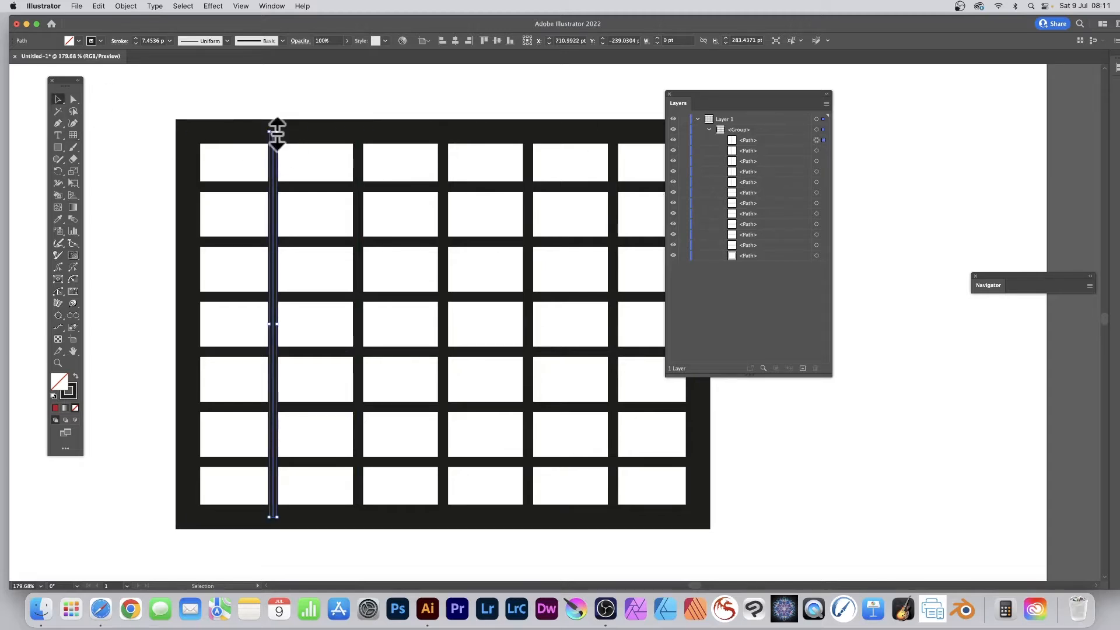
Shorten the leftmost vertical divider from its upper end down to the second horizontal divider, about 202 pt tall.
{"action": "left_click_drag", "start_coordinate": [277, 133], "coordinate": [278, 239]}
{"action": "key", "text": "cmd+z"}
{"action": "key", "text": "z"}
{"action": "left_click_drag", "start_coordinate": [240, 107], "coordinate": [385, 194]}
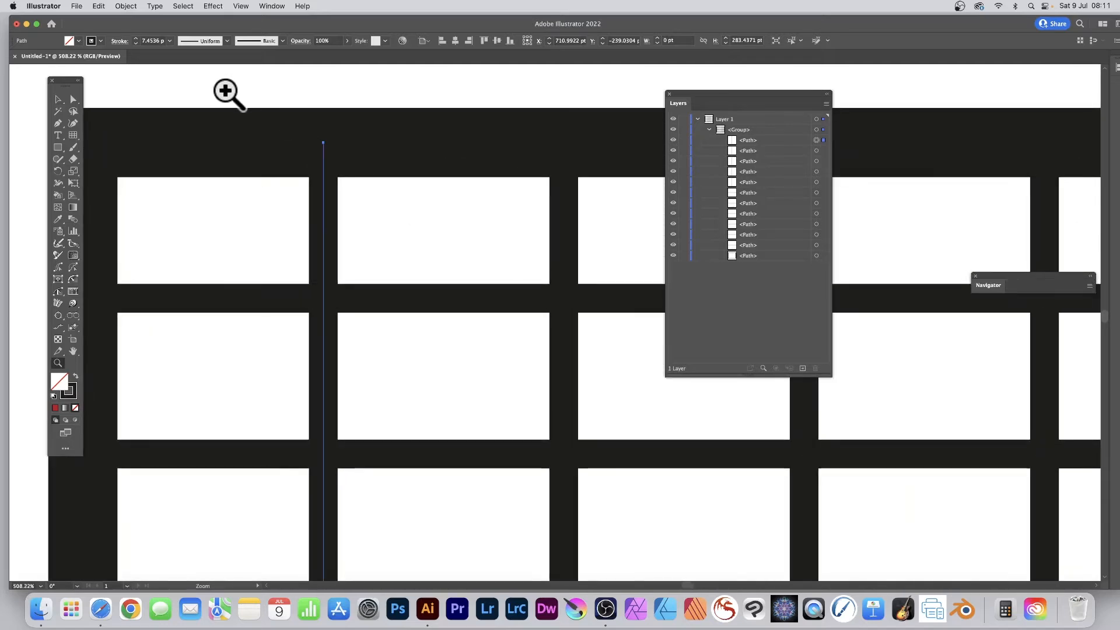
{"action": "key", "text": "v"}
{"action": "left_click_drag", "start_coordinate": [327, 142], "coordinate": [324, 458]}
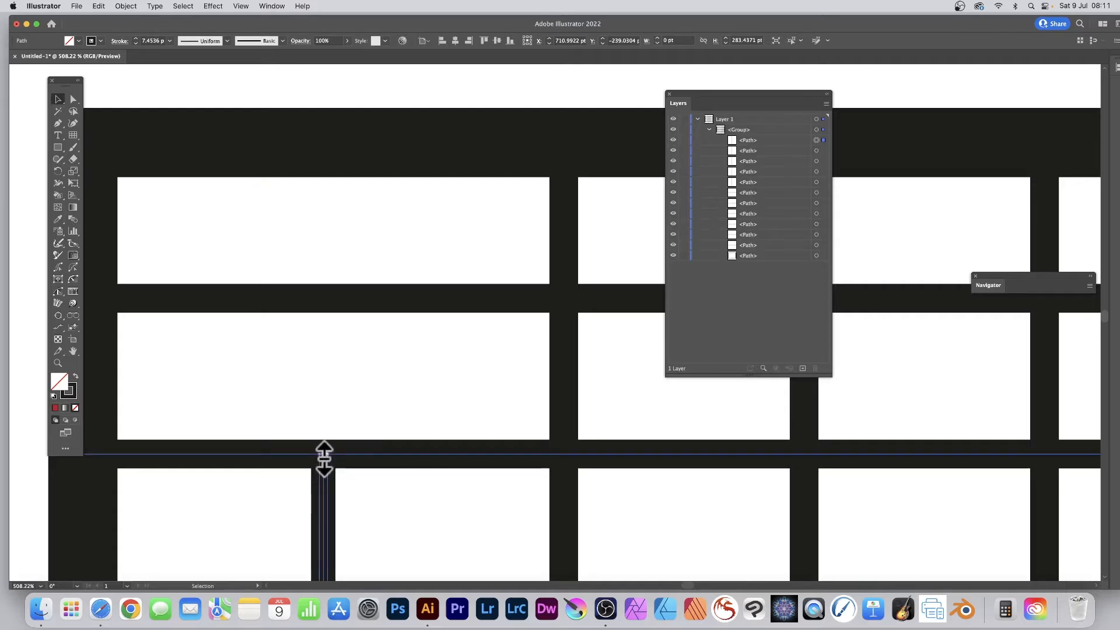
{"action": "left_click", "coordinate": [241, 6]}
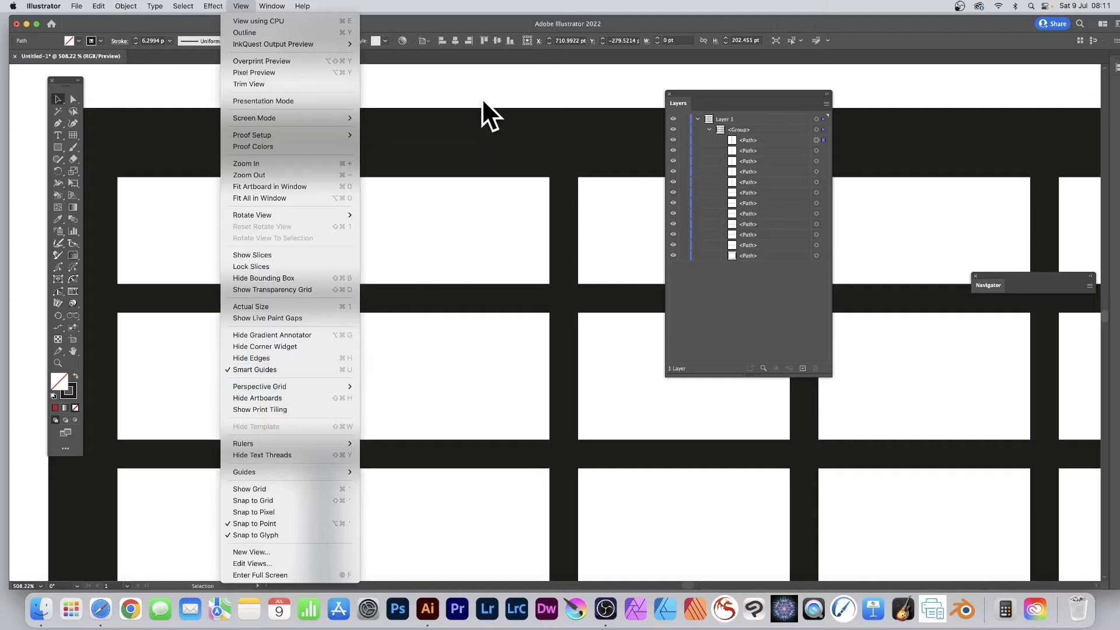
{"action": "left_click", "coordinate": [451, 84]}
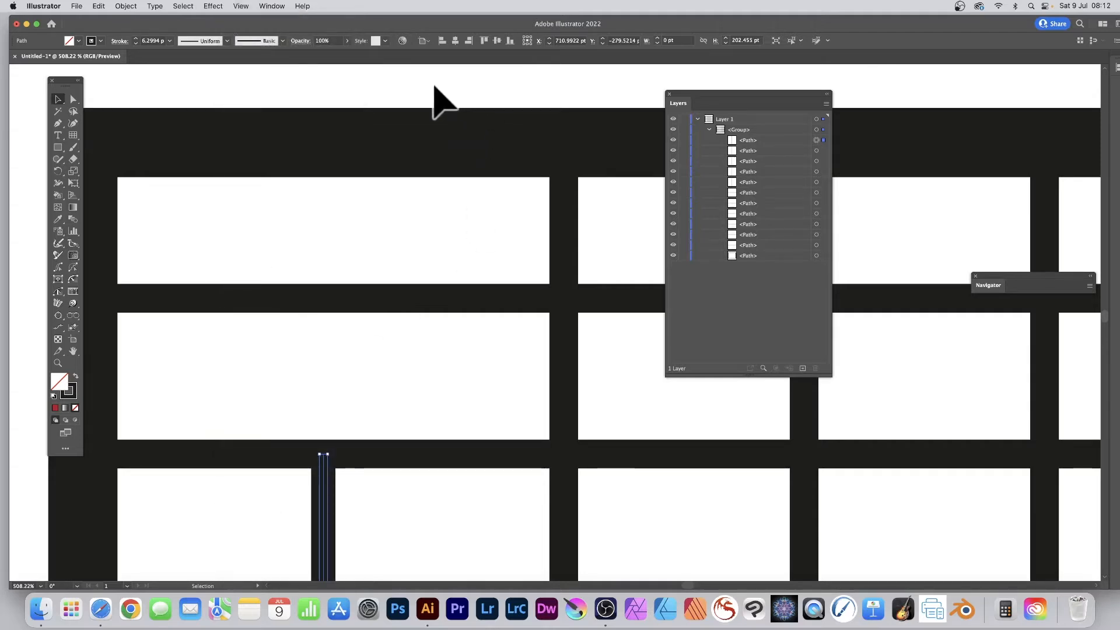
Shorten the second vertical divider from its upper end down to the first horizontal divider, about 243 pt tall.
{"action": "left_click", "coordinate": [817, 151]}
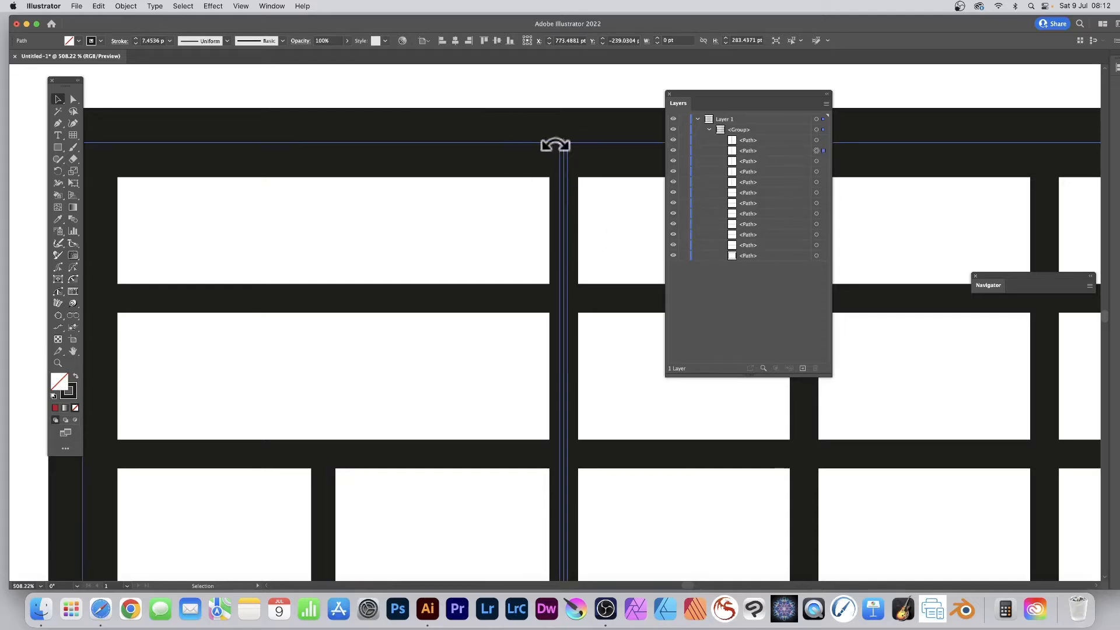
{"action": "left_click_drag", "start_coordinate": [568, 145], "coordinate": [565, 299]}
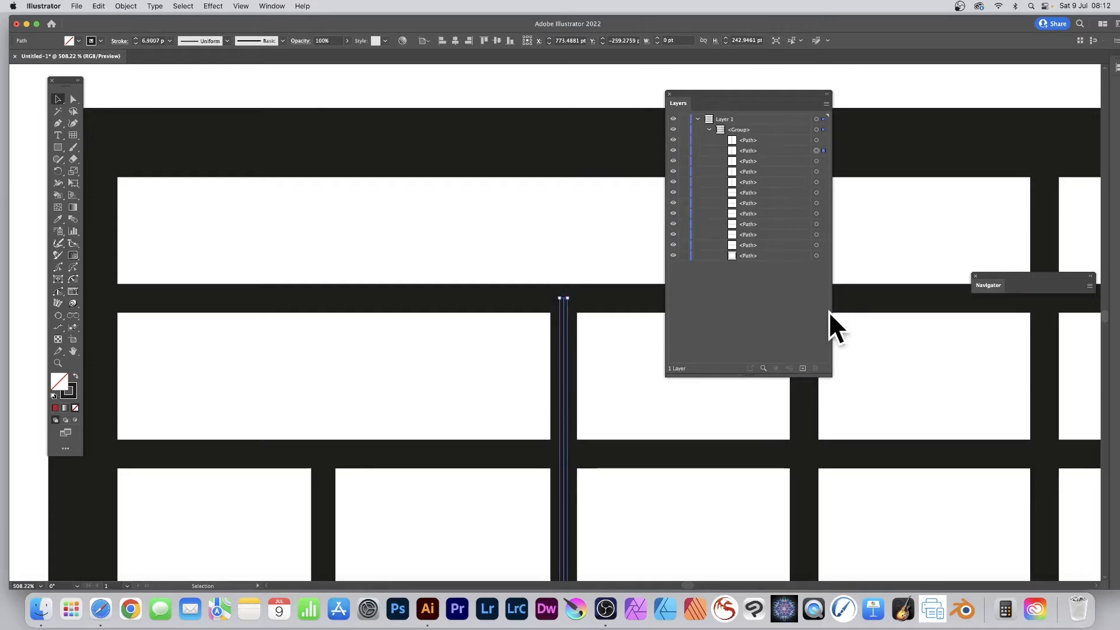
Shorten the third horizontal divider from its right end to the last vertical divider, about 312 pt wide, and thicken it to about 18.8 pt.
{"action": "scroll", "coordinate": [834, 312], "scroll_direction": "right", "scroll_amount": 1}
{"action": "scroll", "coordinate": [837, 309], "scroll_direction": "right", "scroll_amount": 3}
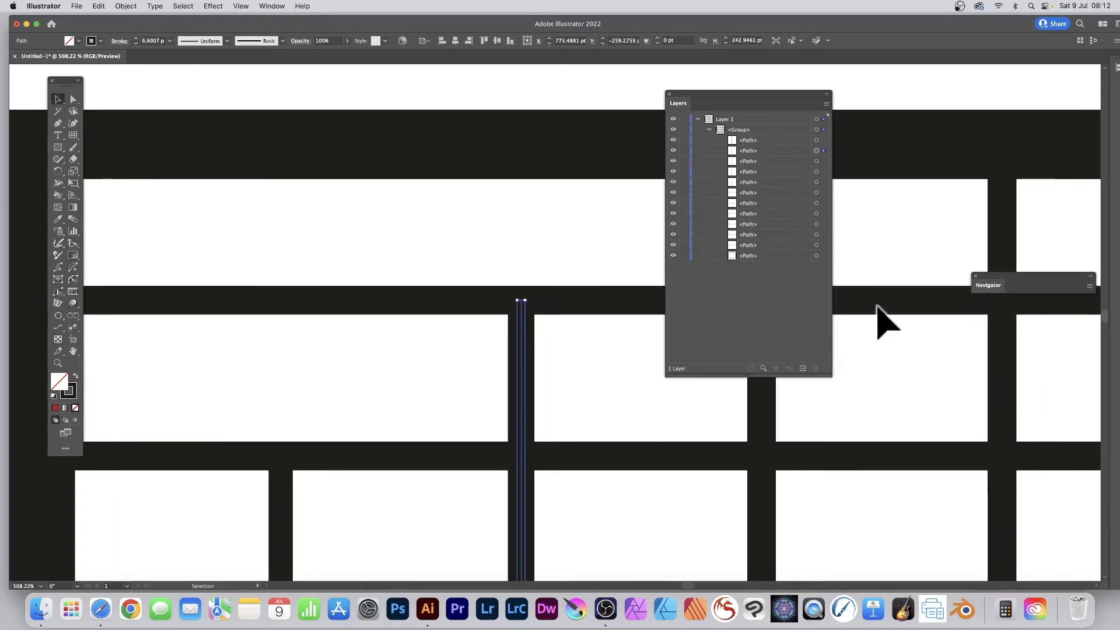
{"action": "scroll", "coordinate": [835, 305], "scroll_direction": "right", "scroll_amount": 5}
{"action": "scroll", "coordinate": [865, 313], "scroll_direction": "right", "scroll_amount": 5}
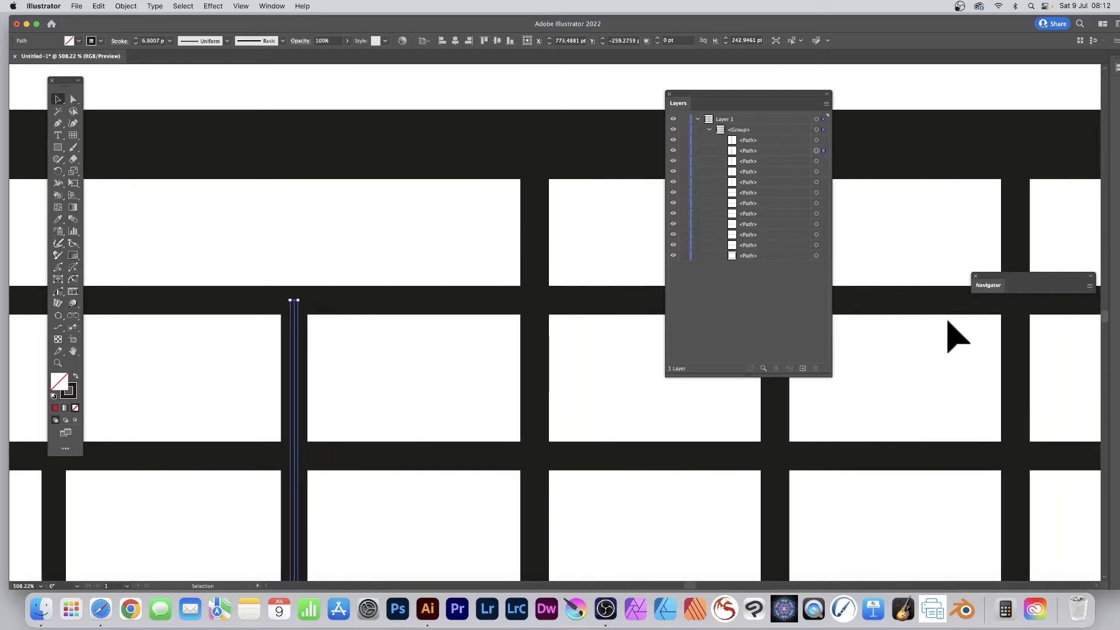
{"action": "scroll", "coordinate": [914, 313], "scroll_direction": "right", "scroll_amount": 9}
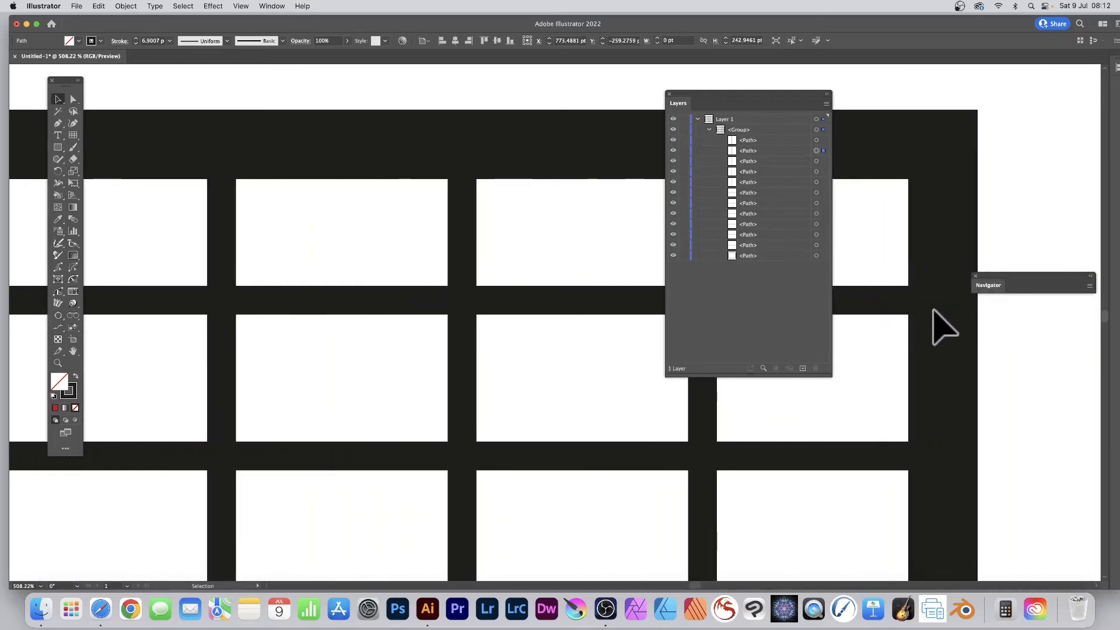
{"action": "left_click", "coordinate": [816, 213]}
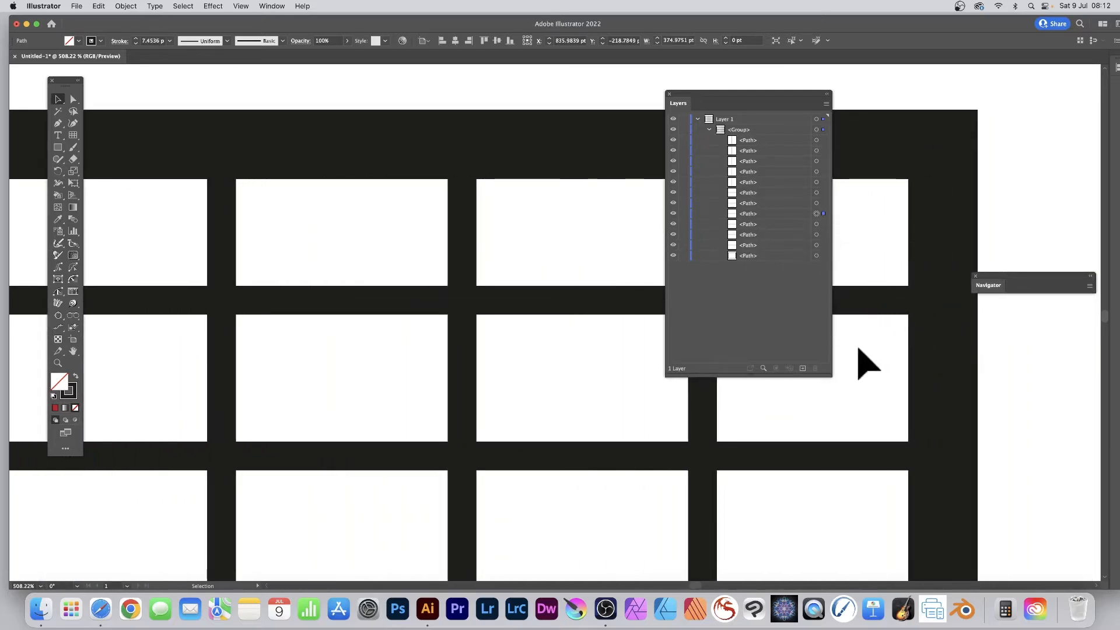
{"action": "scroll", "coordinate": [862, 360], "scroll_direction": "down", "scroll_amount": 2}
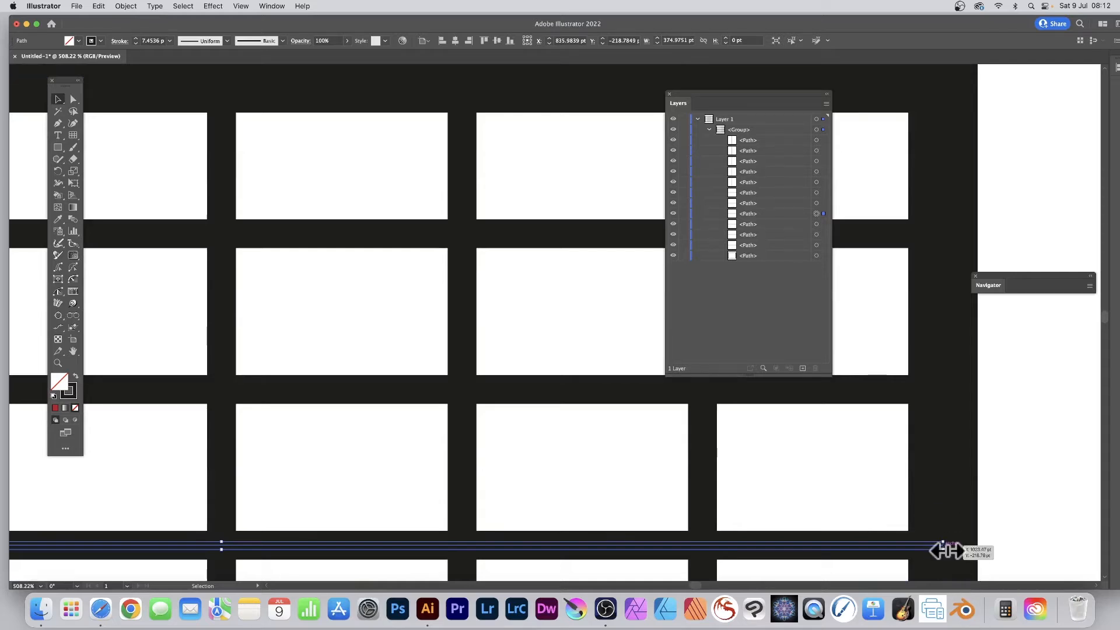
{"action": "left_click_drag", "start_coordinate": [945, 550], "coordinate": [709, 546]}
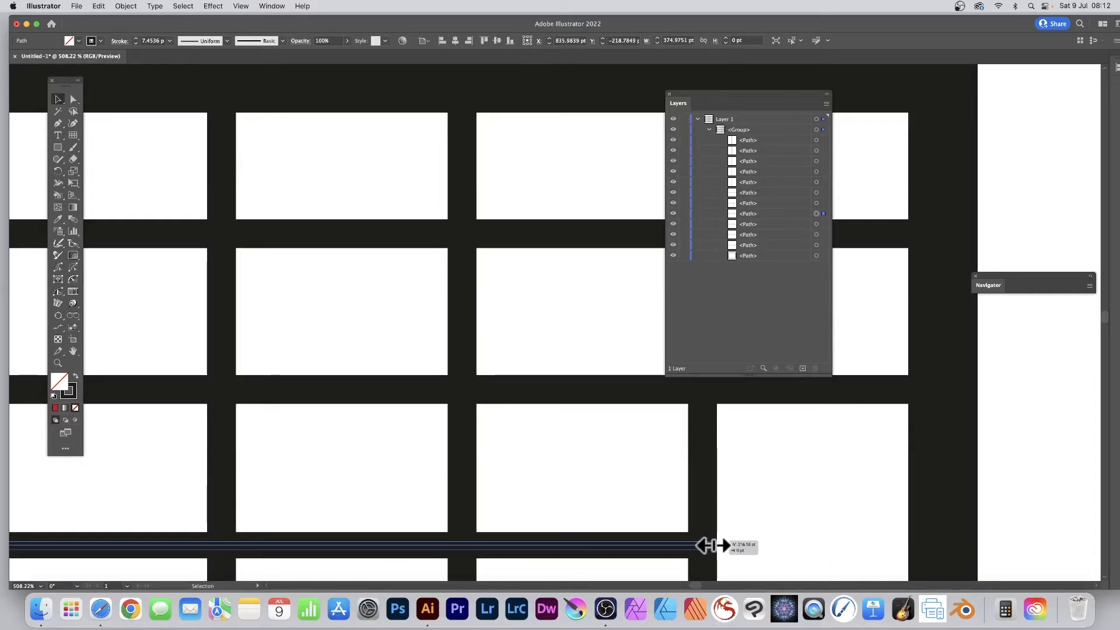
{"action": "left_click_drag", "start_coordinate": [708, 546], "coordinate": [707, 545]}
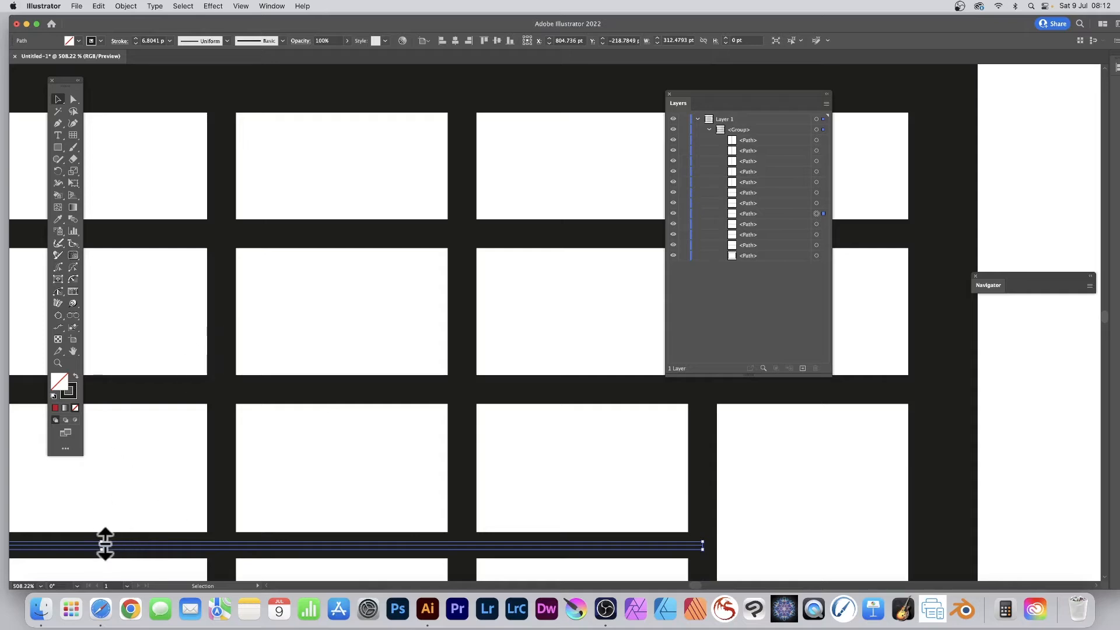
{"action": "mouse_move", "coordinate": [105, 542]}
{"action": "left_mouse_down"}
{"action": "mouse_move", "coordinate": [118, 475]}
{"action": "mouse_move", "coordinate": [115, 515]}
{"action": "mouse_move", "coordinate": [120, 493]}
{"action": "left_mouse_up"}
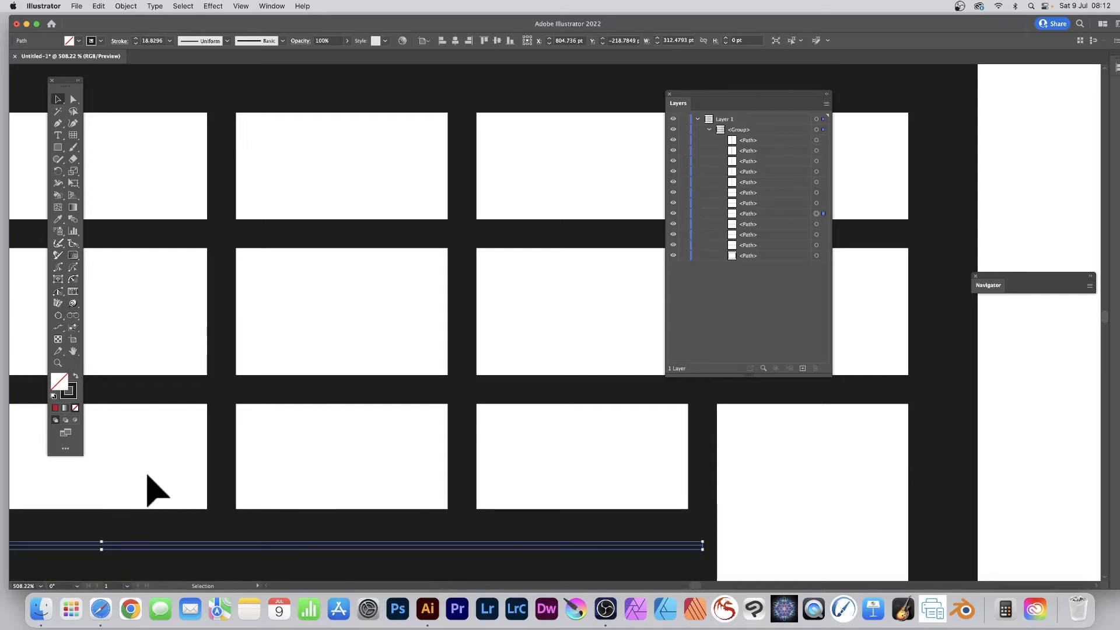
Duplicate the fourth vertical divider three times to its right, closely spaced within the column before the last vertical divider.
{"action": "key", "text": "z"}
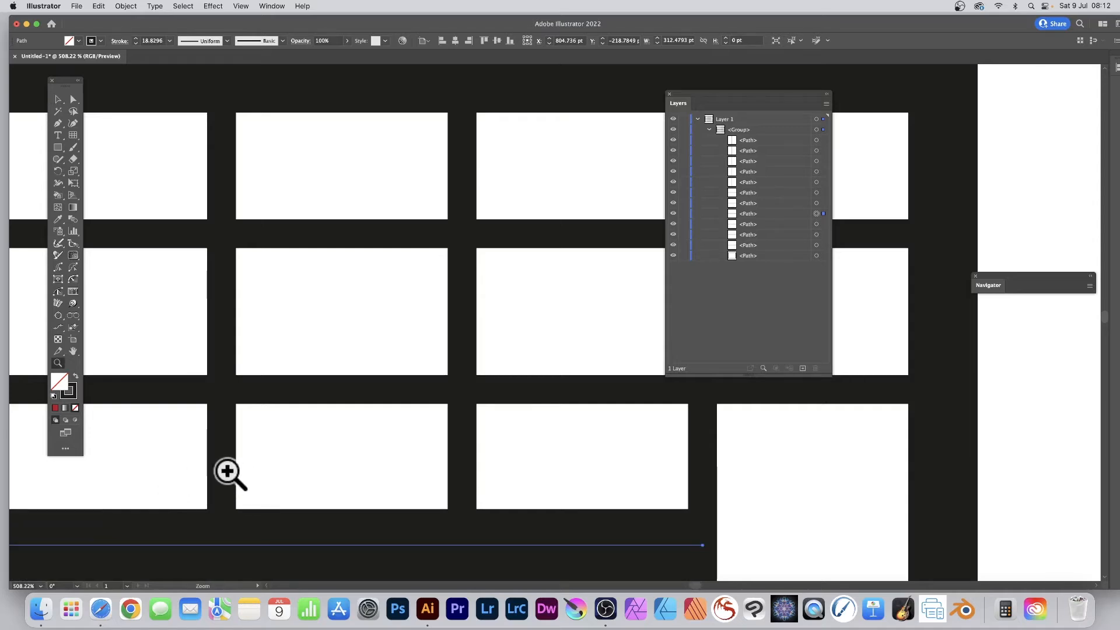
{"action": "left_click", "coordinate": [146, 468], "text": "alt"}
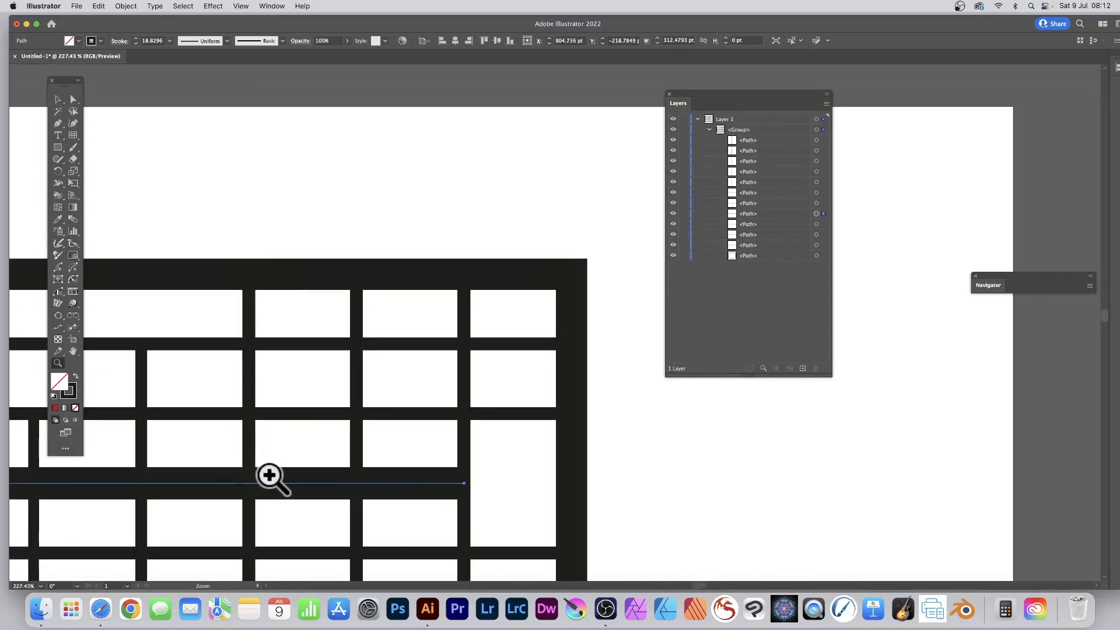
{"action": "scroll", "coordinate": [277, 476], "scroll_direction": "down", "scroll_amount": 4}
{"action": "scroll", "coordinate": [280, 476], "scroll_direction": "left", "scroll_amount": 3}
{"action": "scroll", "coordinate": [294, 478], "scroll_direction": "left", "scroll_amount": 2}
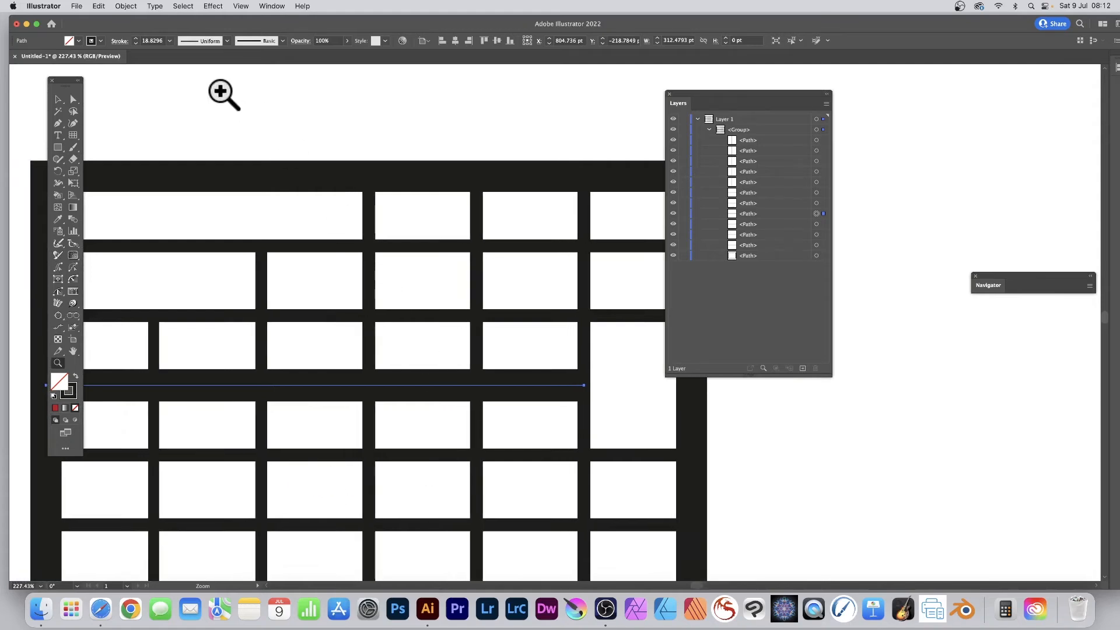
{"action": "scroll", "coordinate": [222, 93], "scroll_direction": "up", "scroll_amount": 1}
{"action": "left_click", "coordinate": [58, 100]}
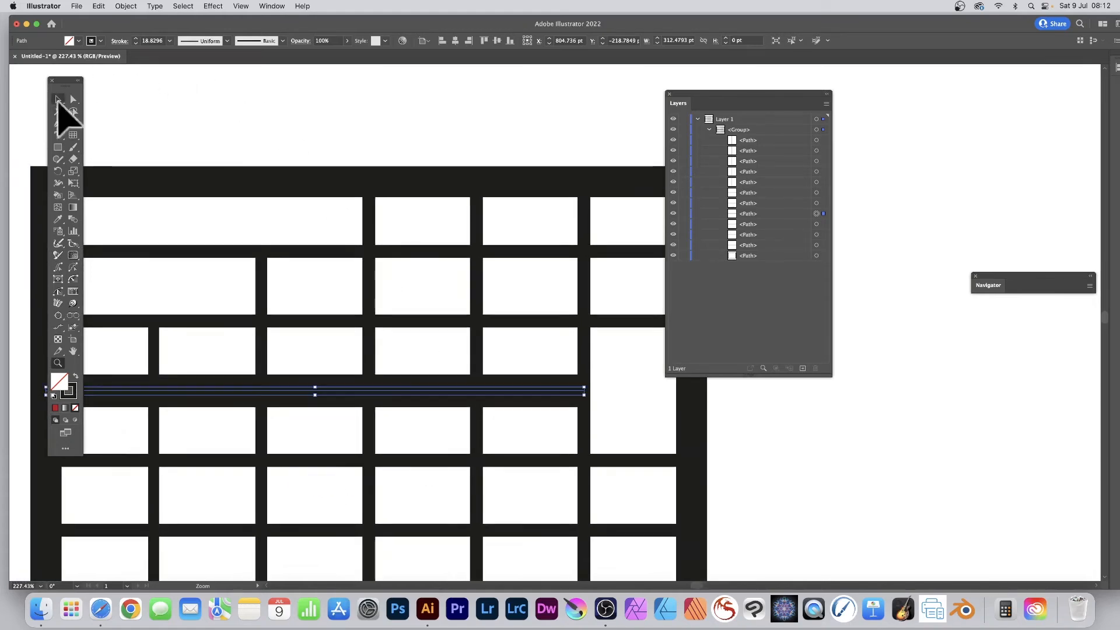
{"action": "left_click", "coordinate": [816, 171]}
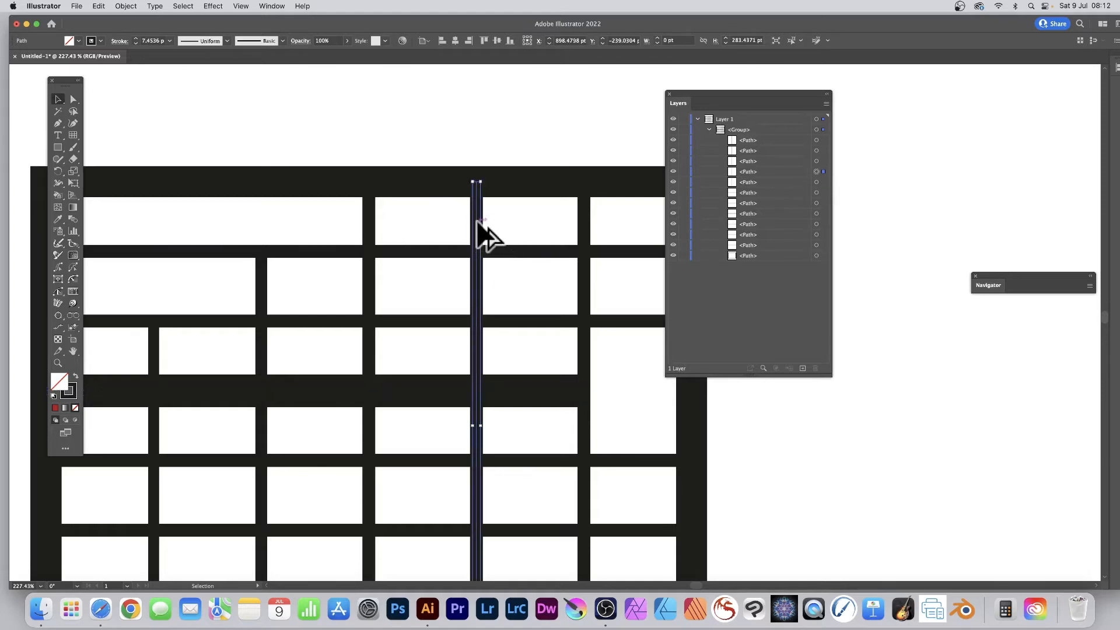
{"action": "left_click_drag", "start_coordinate": [478, 224], "coordinate": [525, 240], "text": "alt"}
{"action": "scroll", "coordinate": [537, 248], "scroll_direction": "down", "scroll_amount": 2}
{"action": "scroll", "coordinate": [547, 254], "scroll_direction": "down", "scroll_amount": 2}
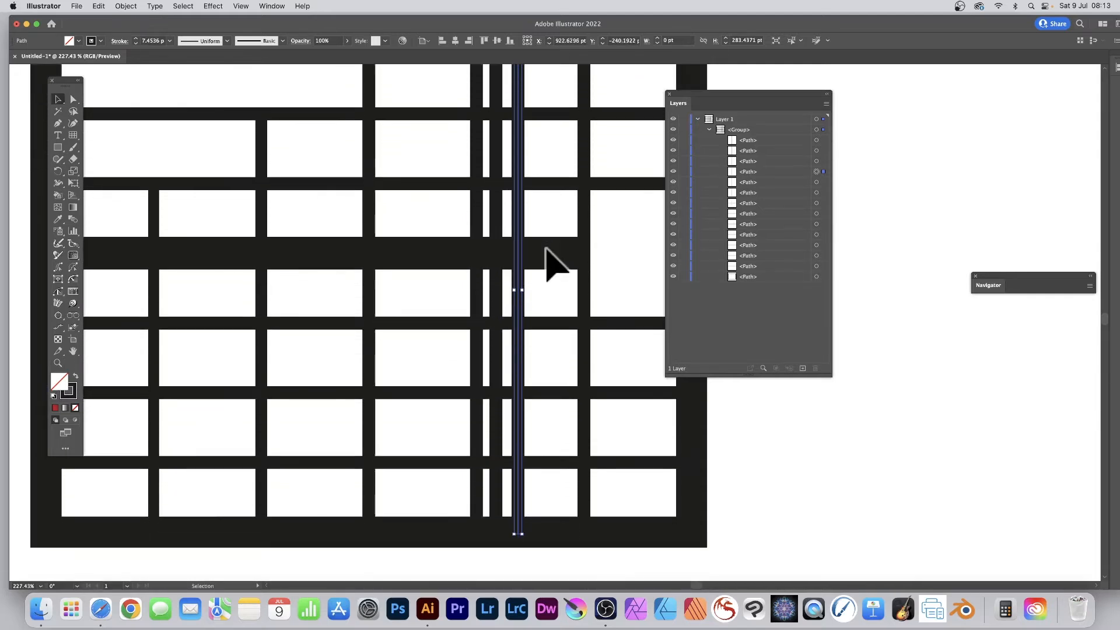
{"action": "left_click_drag", "start_coordinate": [520, 175], "coordinate": [540, 175], "text": "alt"}
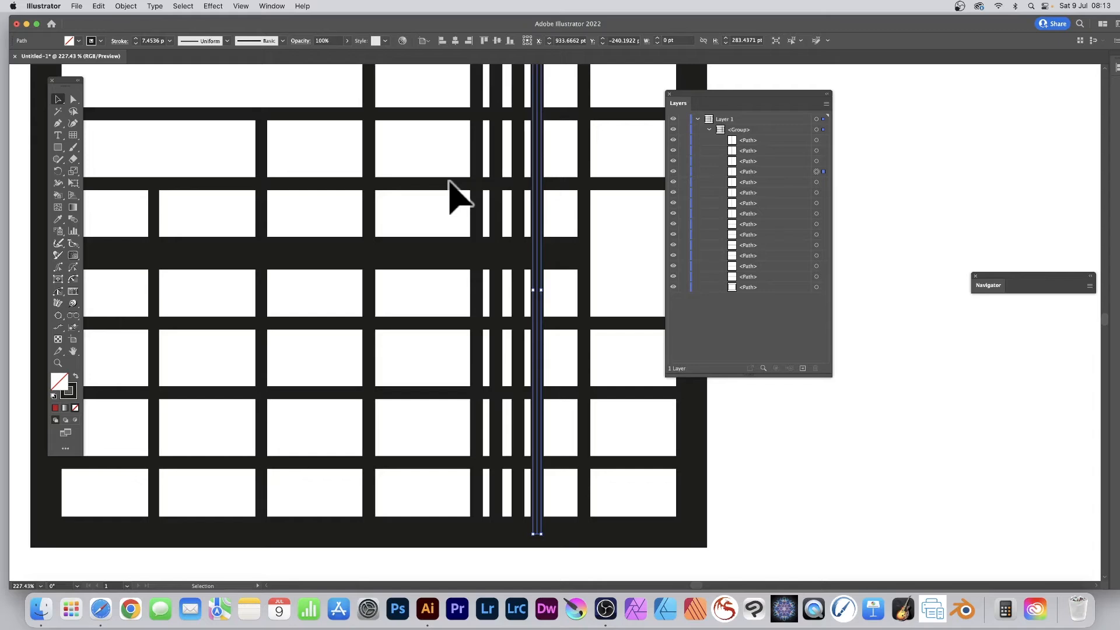
Recolour the rightmost duplicated divider's stroke to red and set its weight to 12 pt.
{"action": "key", "text": "z"}
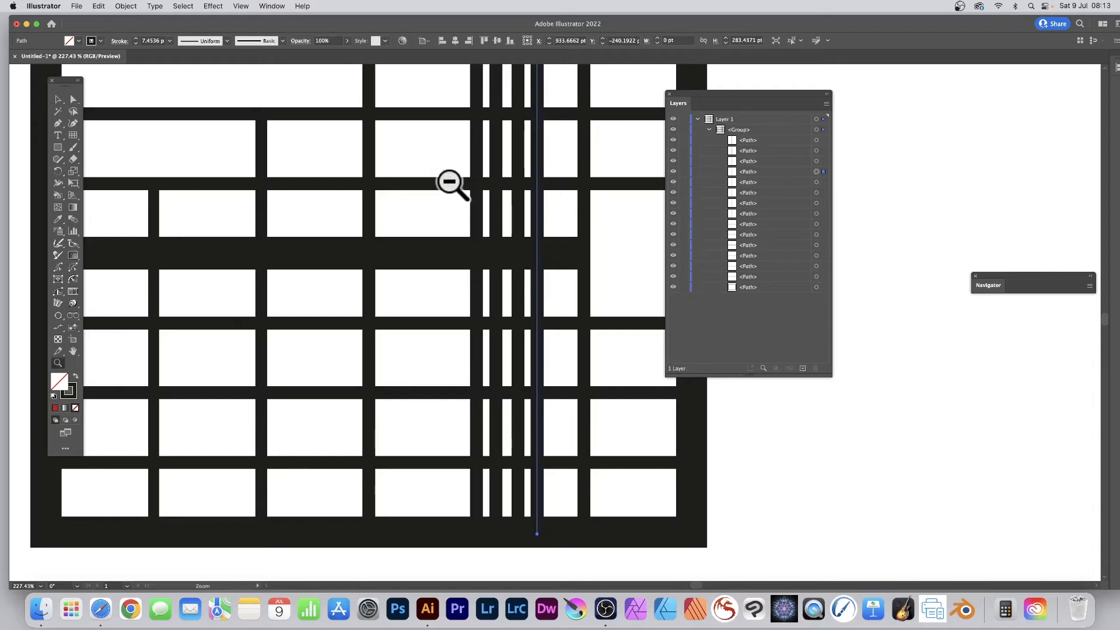
{"action": "left_click", "coordinate": [349, 302], "text": "alt"}
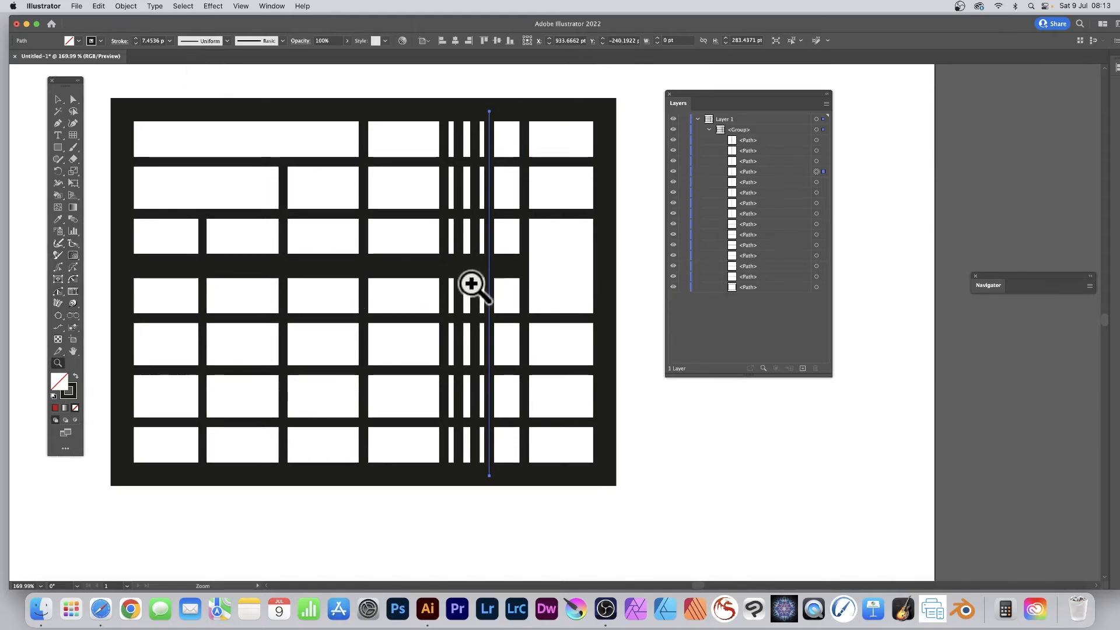
{"action": "left_click", "coordinate": [99, 40]}
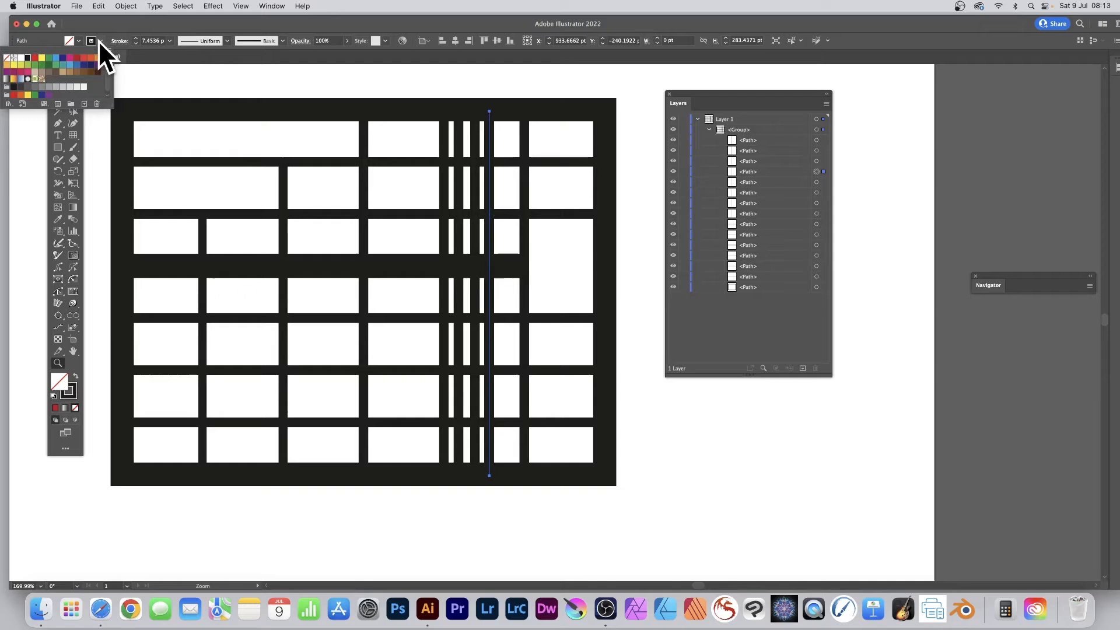
{"action": "left_click", "coordinate": [35, 58]}
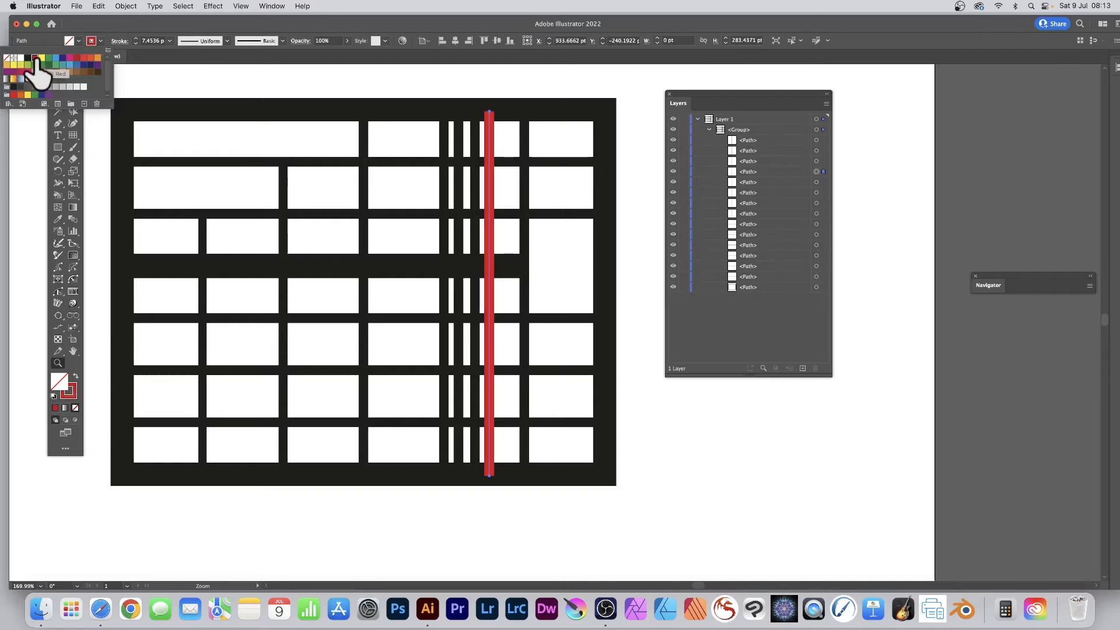
{"action": "left_click", "coordinate": [169, 40]}
{"action": "left_click", "coordinate": [169, 41]}
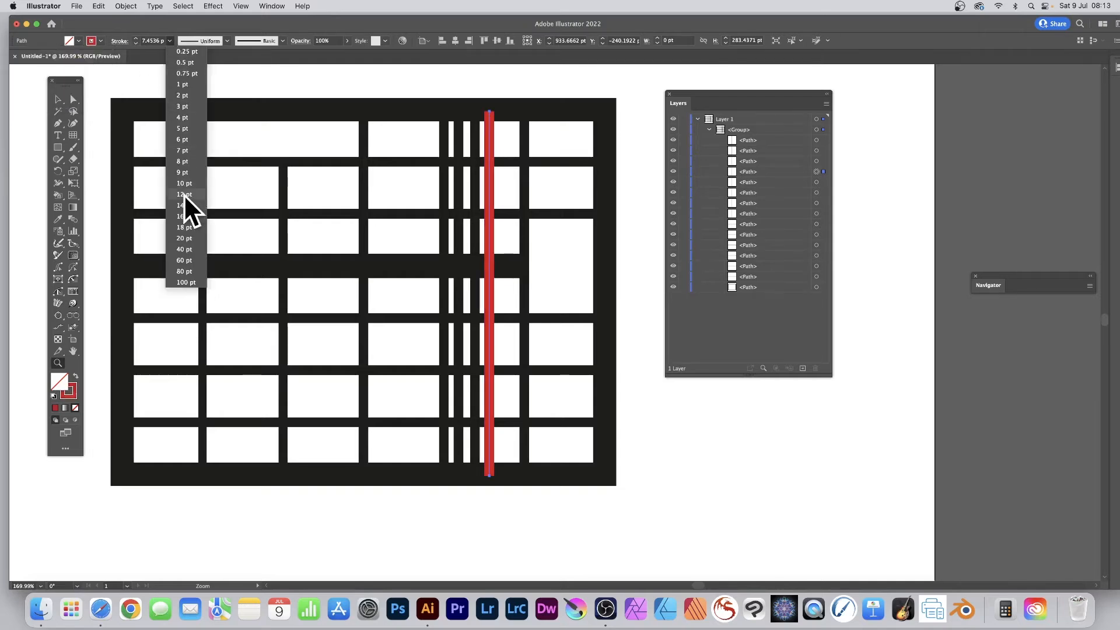
{"action": "left_click", "coordinate": [184, 194]}
Turn the whole grid into a Live Paint group and fill the wide first cell of the top row with dark red.
{"action": "left_click", "coordinate": [58, 98]}
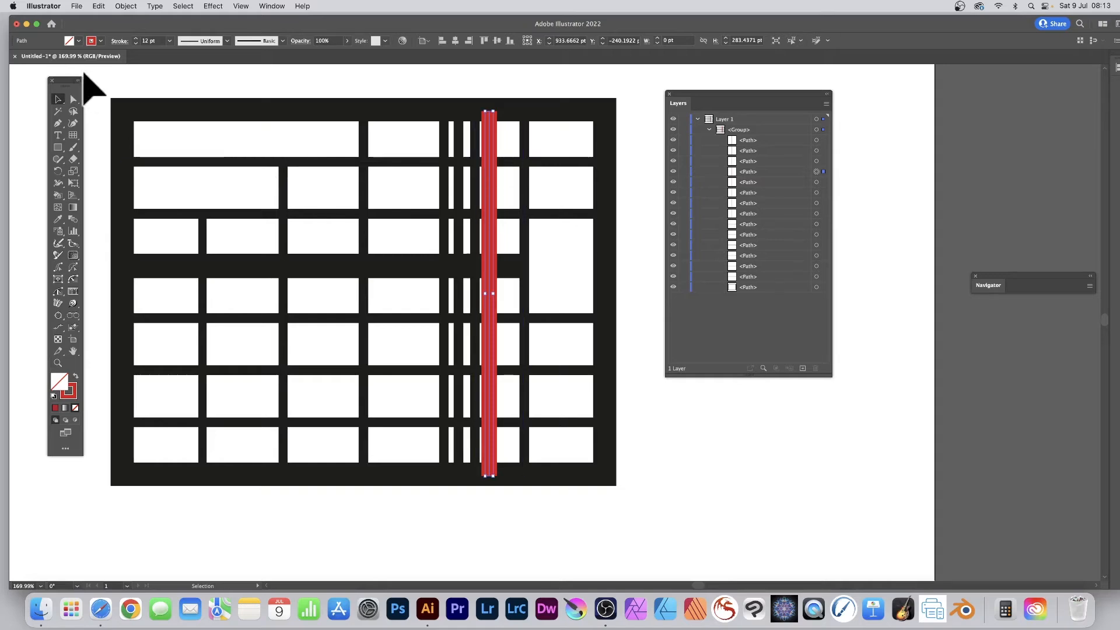
{"action": "left_click_drag", "start_coordinate": [90, 74], "coordinate": [670, 521]}
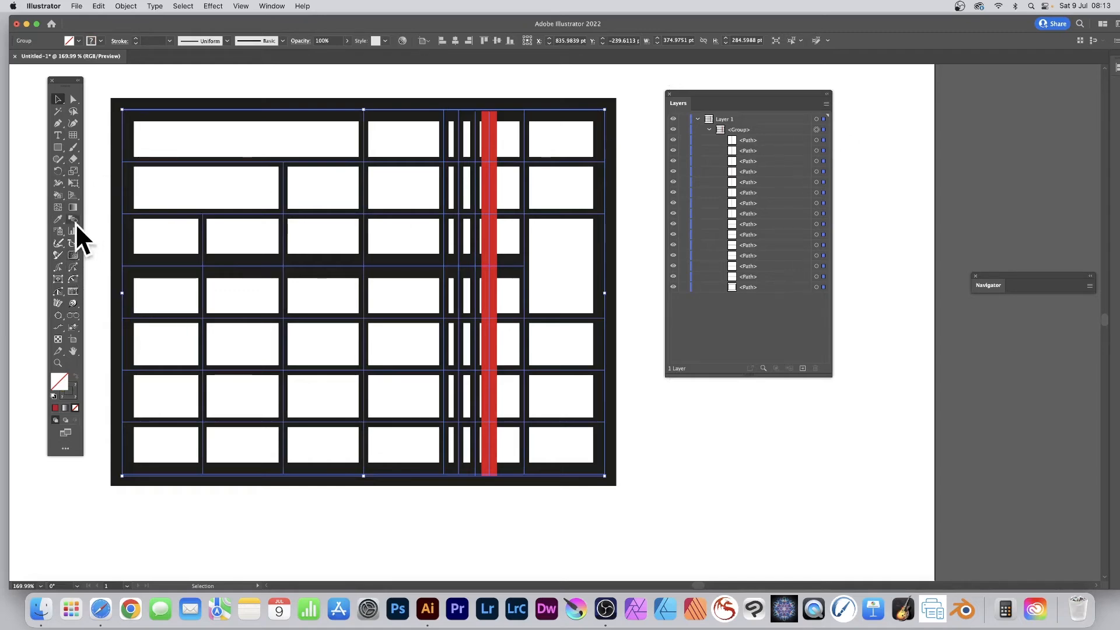
{"action": "mouse_move", "coordinate": [61, 195]}
{"action": "left_mouse_down"}
{"action": "mouse_move", "coordinate": [118, 194]}
{"action": "mouse_move", "coordinate": [119, 209]}
{"action": "left_mouse_up"}
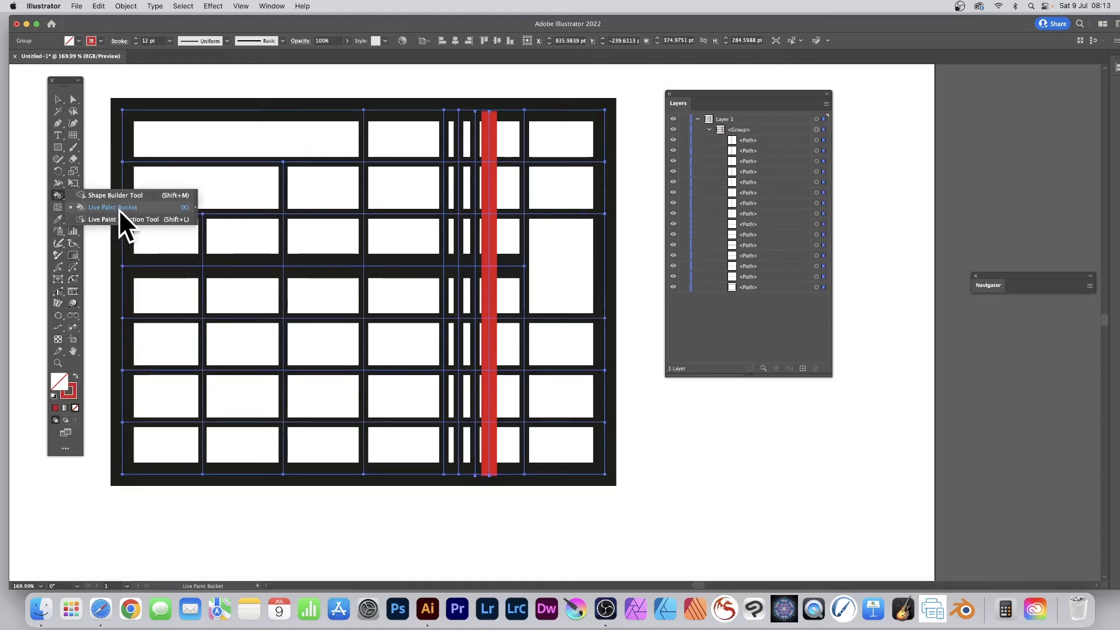
{"action": "left_click", "coordinate": [184, 208]}
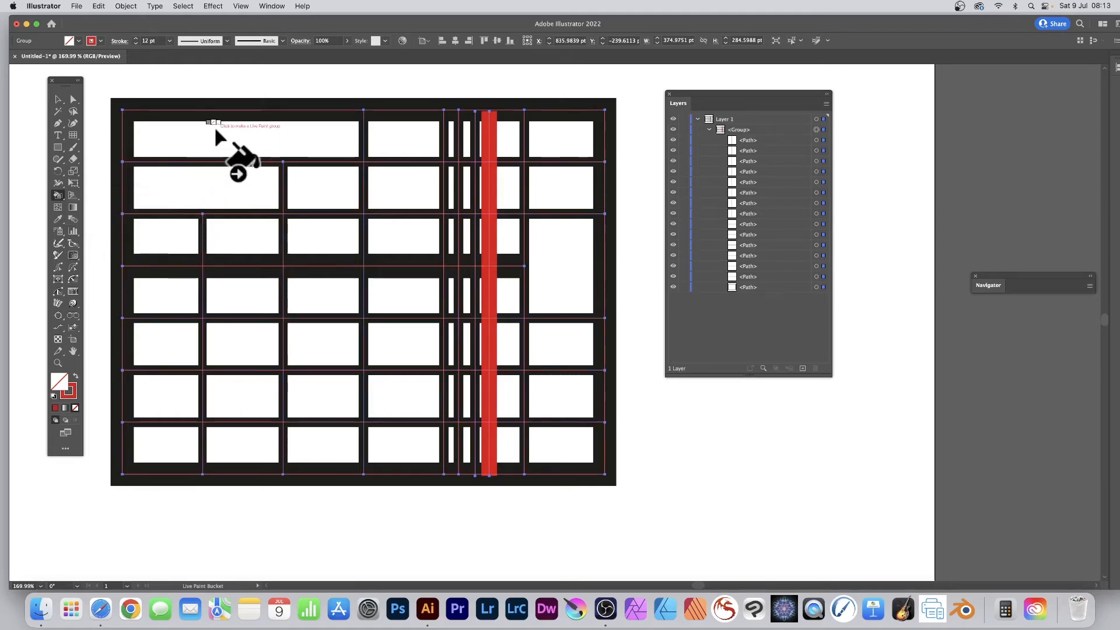
{"action": "key", "text": "Right"}
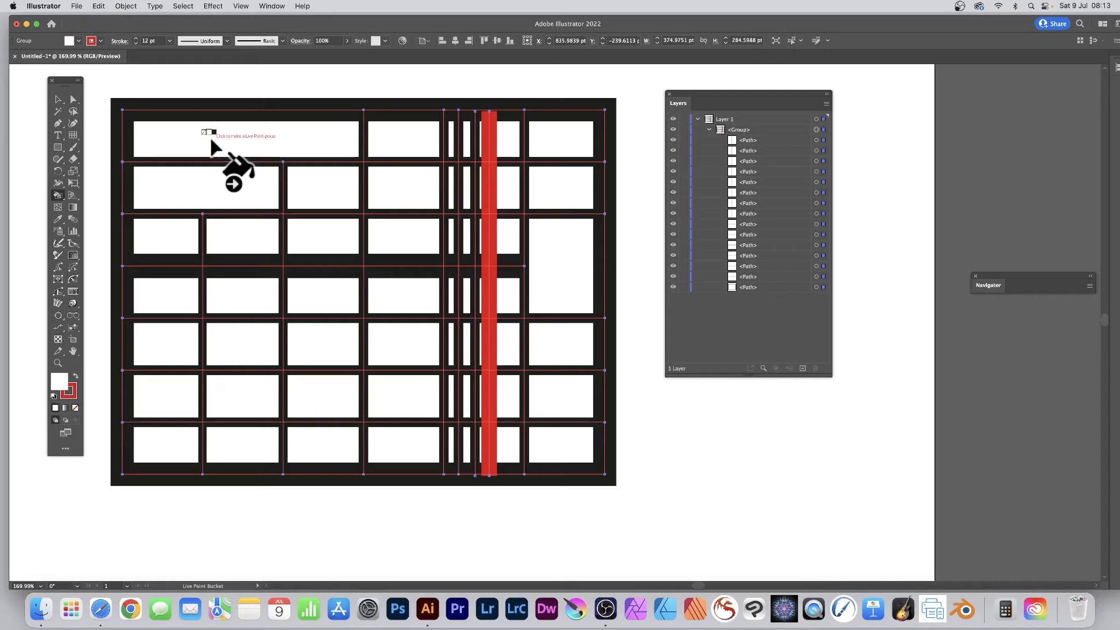
{"action": "key", "text": "Right"}
{"action": "key", "text": "Right"}
{"action": "key", "text": "Right"}
{"action": "key", "text": "Right"}
{"action": "key", "text": "Right"}
{"action": "key", "text": "Right"}
{"action": "key", "text": "Right"}
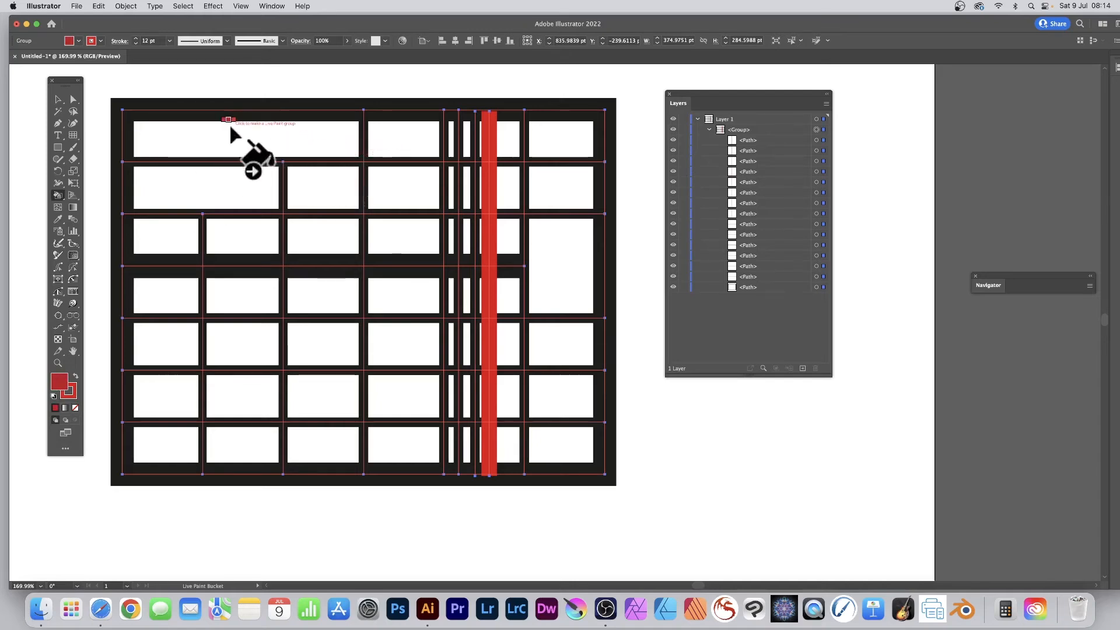
{"action": "left_click", "coordinate": [243, 140]}
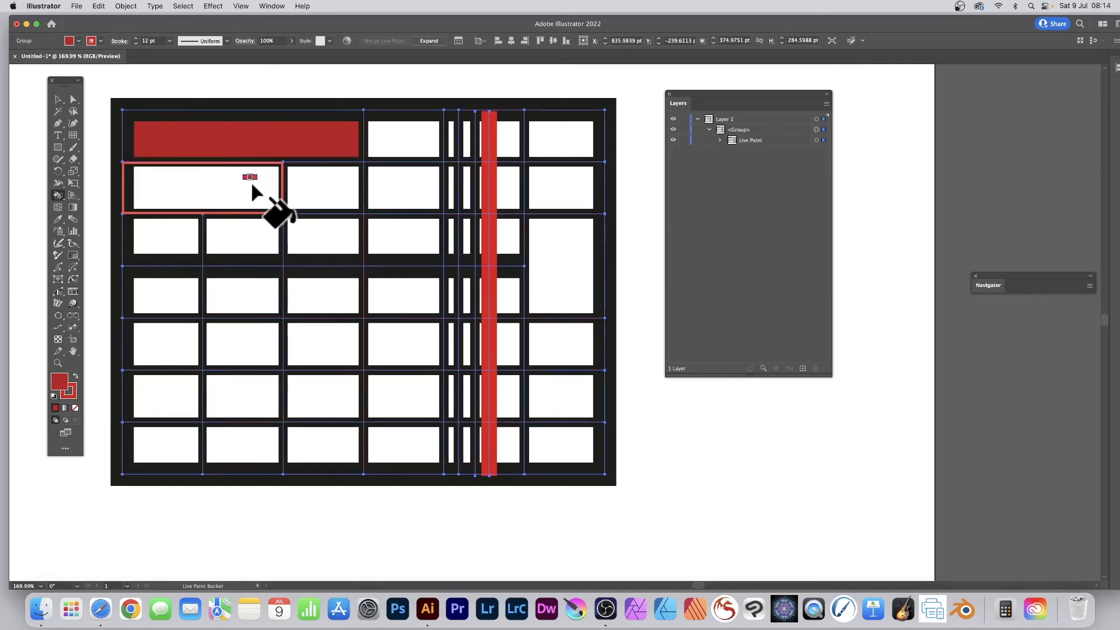
Fill the wide first cell of the second row with orange using the Live Paint Bucket.
{"action": "key", "text": "Right"}
{"action": "key", "text": "Right"}
{"action": "key", "text": "Right"}
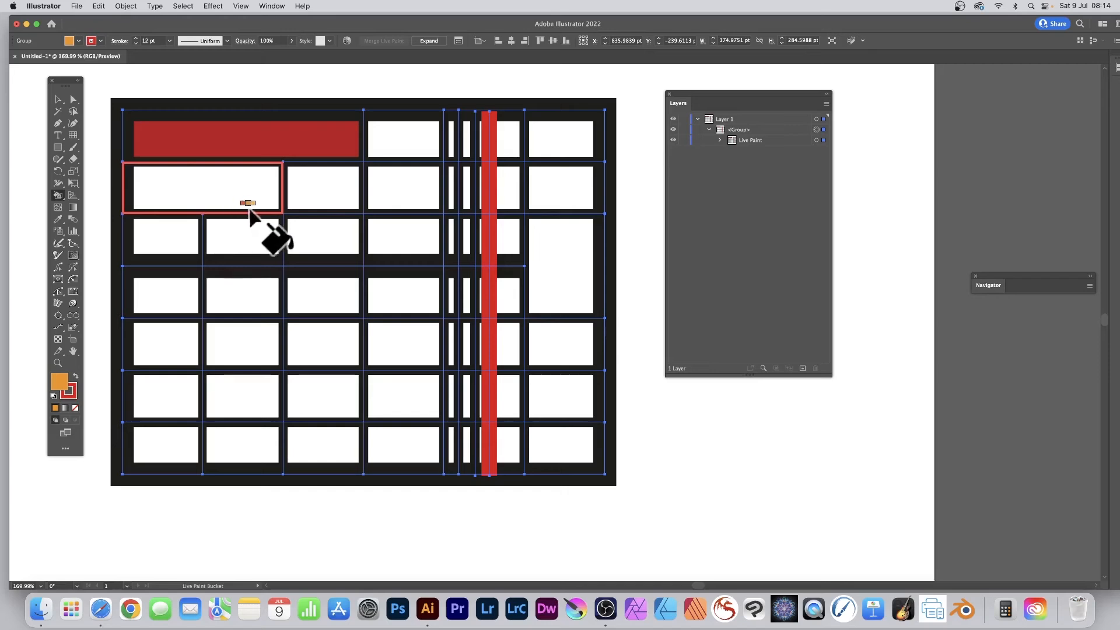
{"action": "left_click", "coordinate": [219, 183]}
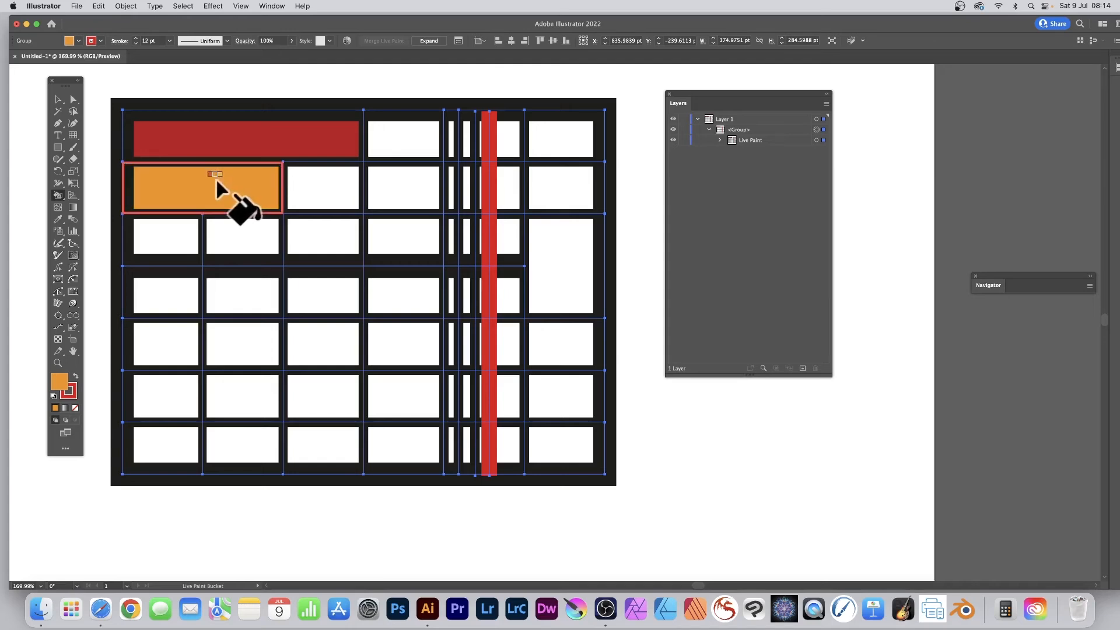
Fill the third row's fourth cell with green and the tall cell in the last column with bluish green.
{"action": "key", "text": "Right"}
{"action": "key", "text": "Right"}
{"action": "key", "text": "Right"}
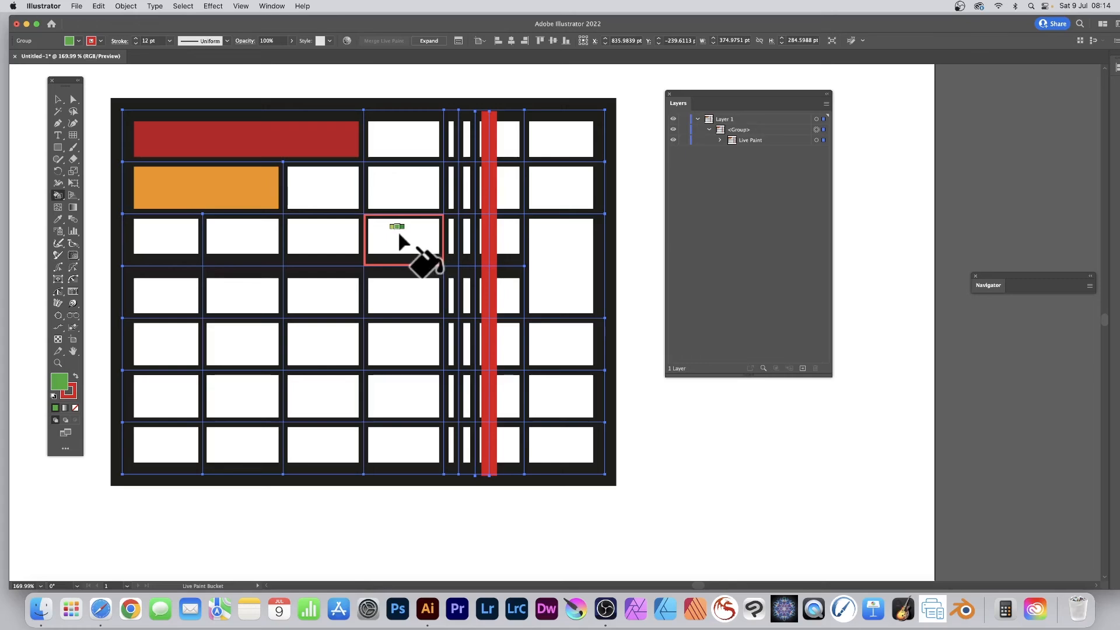
{"action": "left_click", "coordinate": [400, 239]}
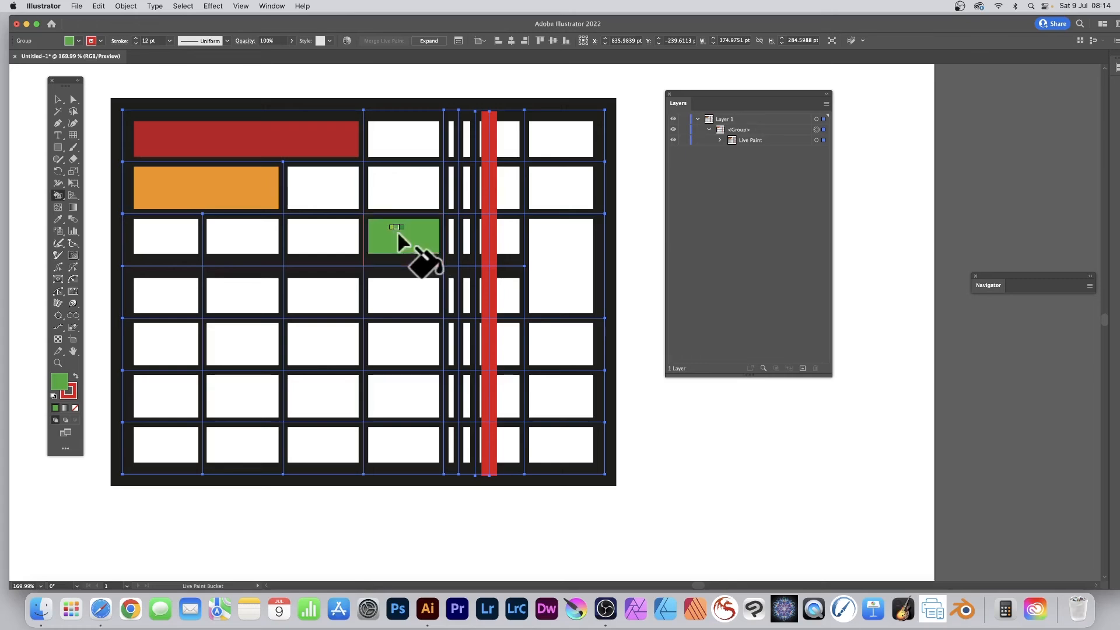
{"action": "left_click", "coordinate": [558, 278]}
Fill the third cell of the fifth row with a greyish brown swatch.
{"action": "key", "text": "Right"}
{"action": "key", "text": "Right"}
{"action": "key", "text": "Right"}
{"action": "key", "text": "Right"}
{"action": "key", "text": "Right"}
{"action": "key", "text": "Right"}
{"action": "key", "text": "Right"}
{"action": "key", "text": "Right"}
{"action": "key", "text": "Right"}
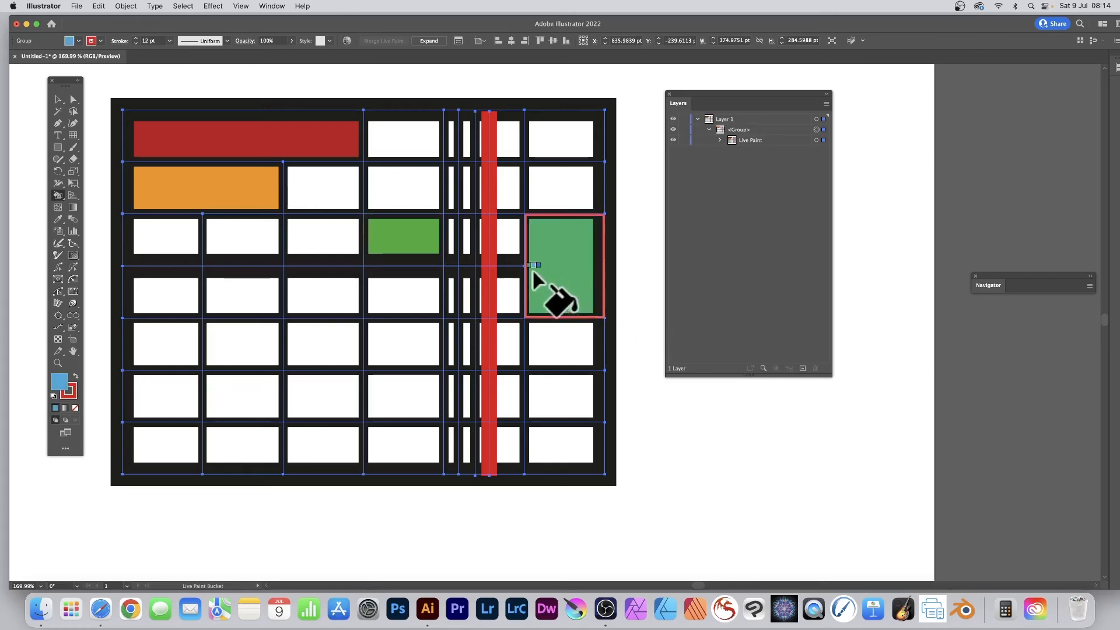
{"action": "key", "text": "Right"}
{"action": "key", "text": "Right"}
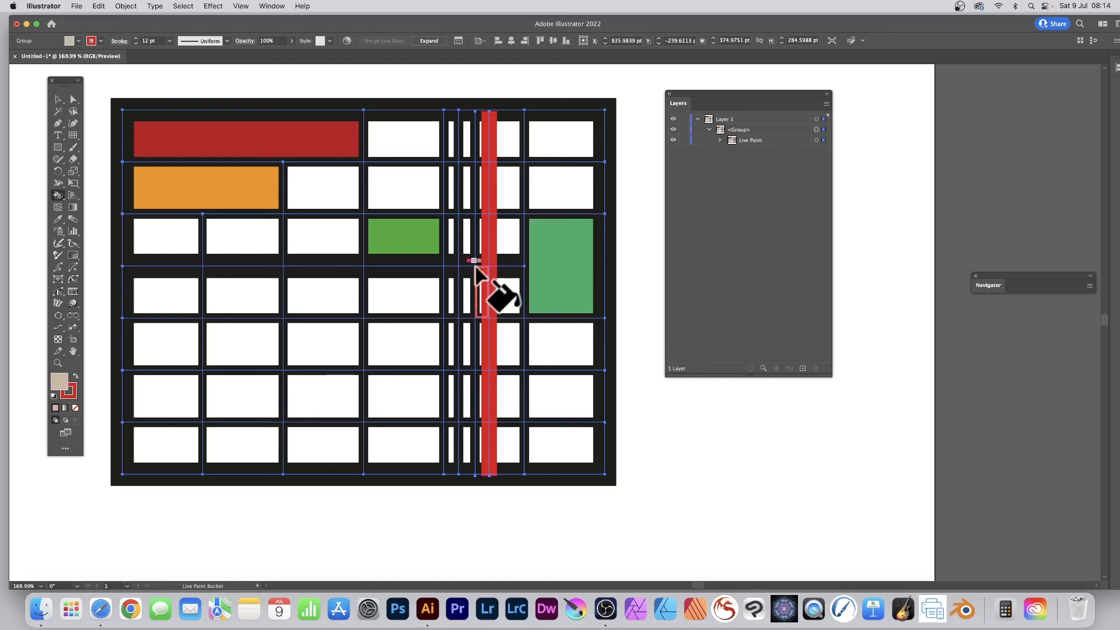
{"action": "left_click", "coordinate": [320, 342]}
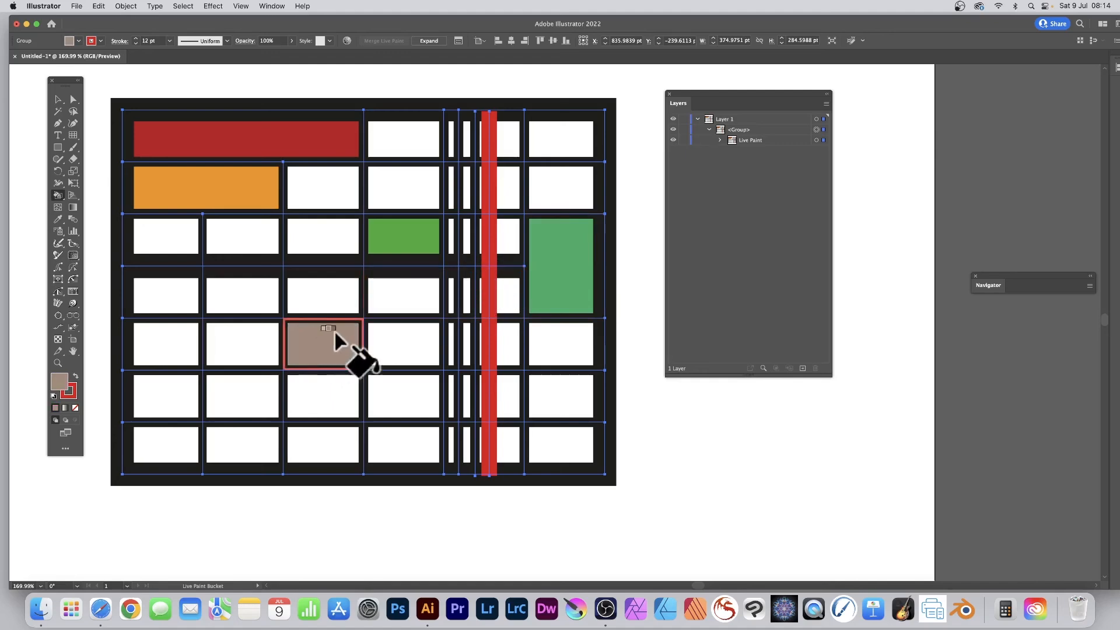
Expand the selected Live Paint artwork into regular groups and reveal the individual stroke paths nested in the layer structure.
{"action": "left_click", "coordinate": [57, 100]}
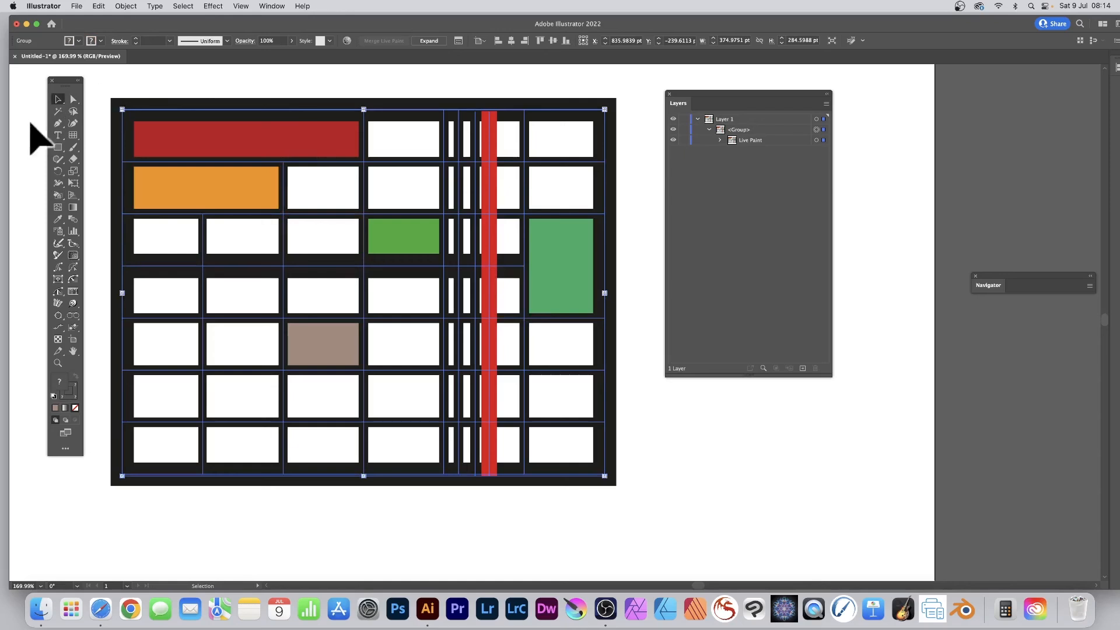
{"action": "left_click_drag", "start_coordinate": [99, 83], "coordinate": [675, 530]}
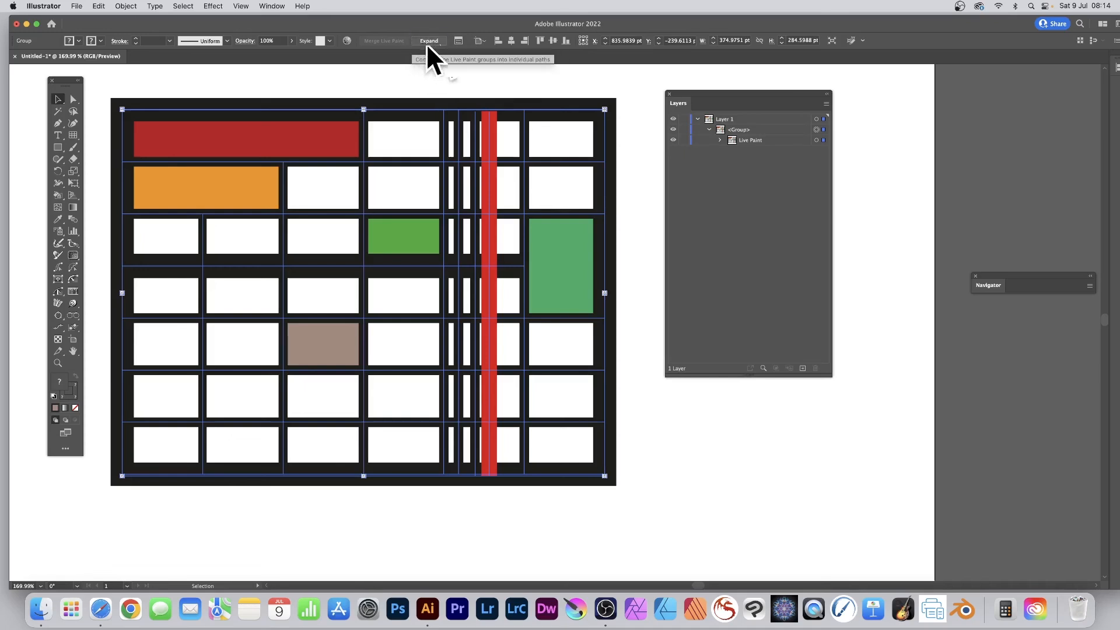
{"action": "left_click", "coordinate": [719, 141]}
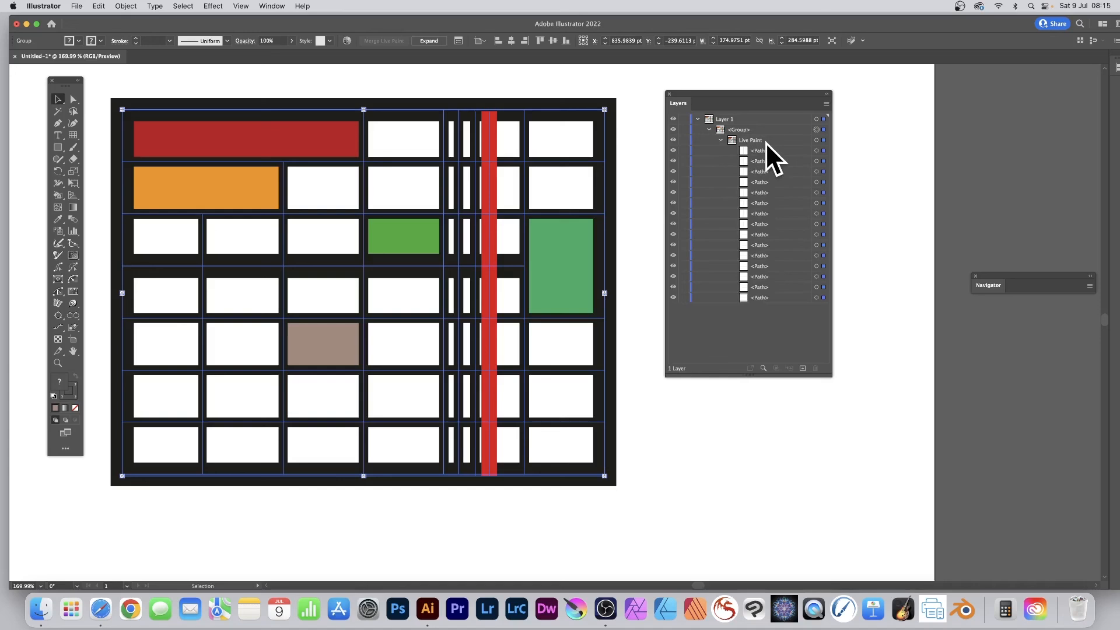
{"action": "left_click", "coordinate": [430, 40]}
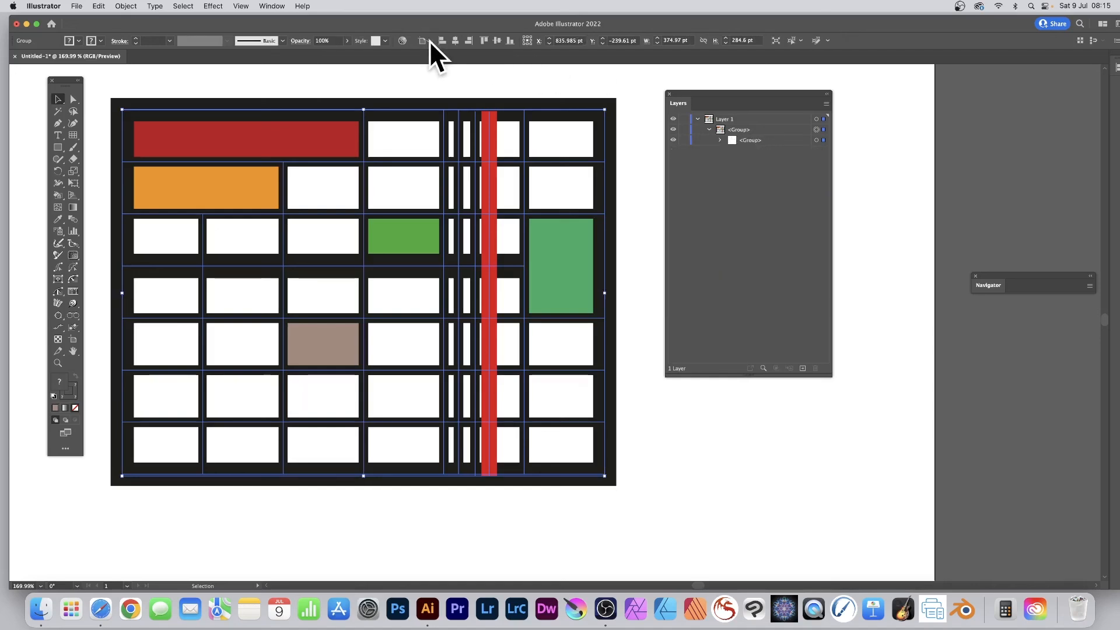
{"action": "left_click", "coordinate": [720, 140]}
{"action": "left_click", "coordinate": [732, 151]}
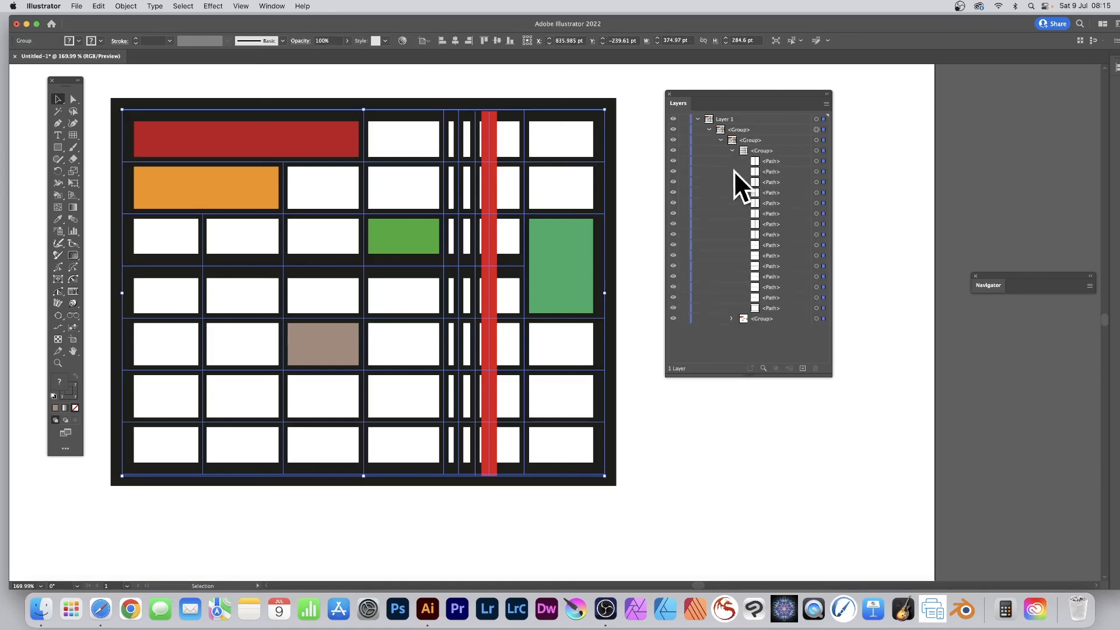